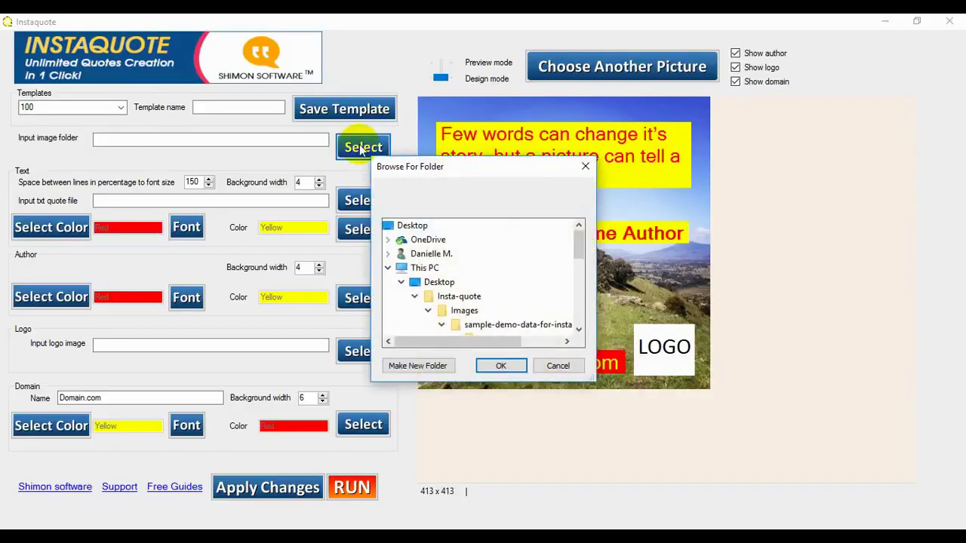
- Set the input image folder to Insta-quote > Images > 100FB-images
{"action": "left_click", "coordinate": [445, 281]}
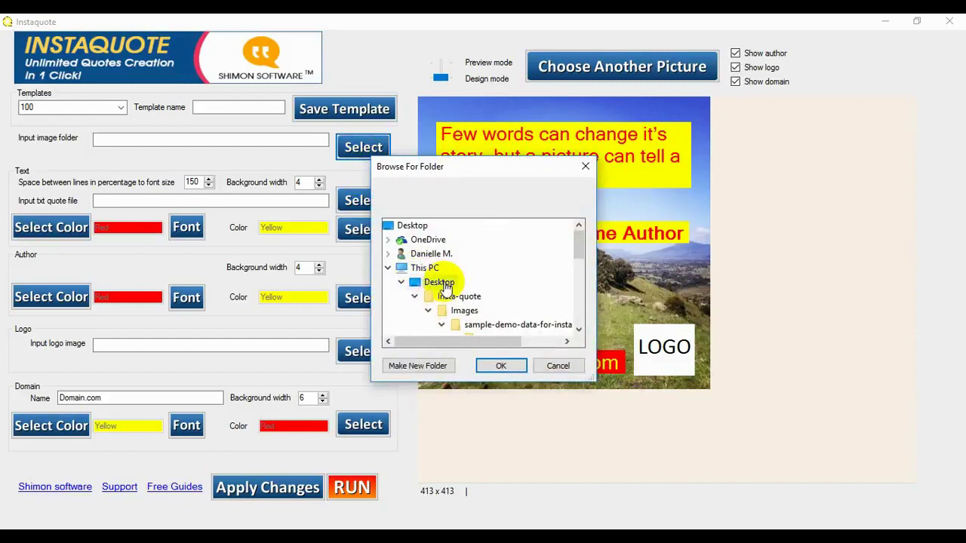
{"action": "left_click", "coordinate": [461, 310]}
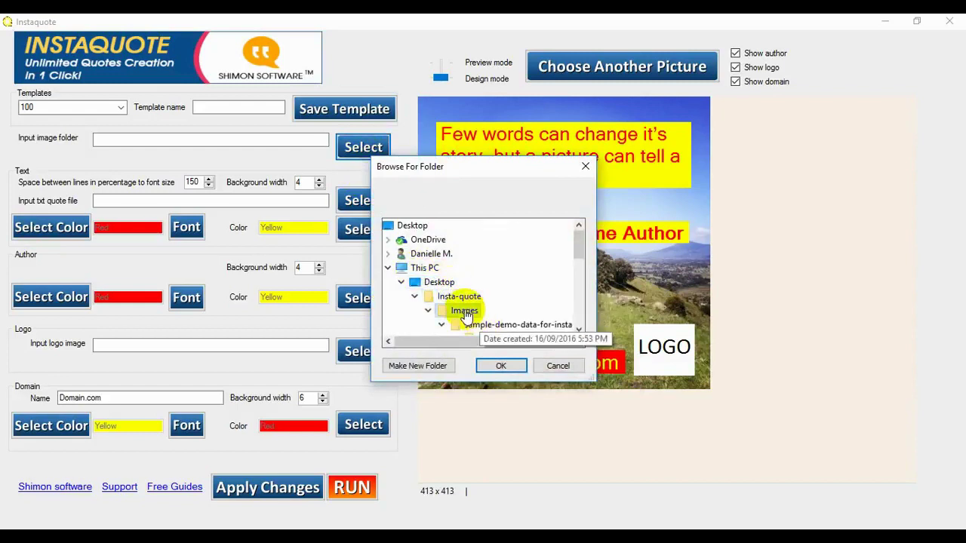
{"action": "left_click_drag", "start_coordinate": [578, 244], "coordinate": [579, 265]}
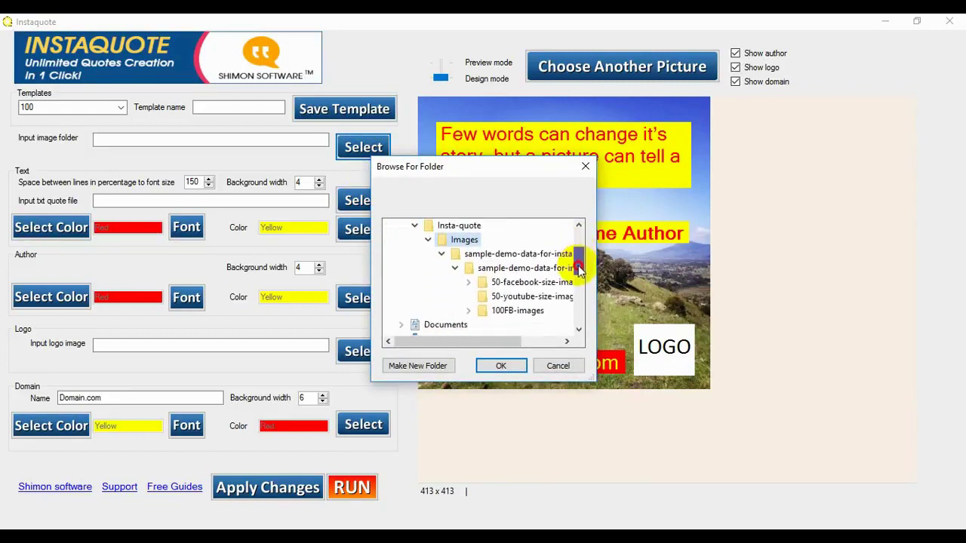
{"action": "left_click", "coordinate": [521, 310]}
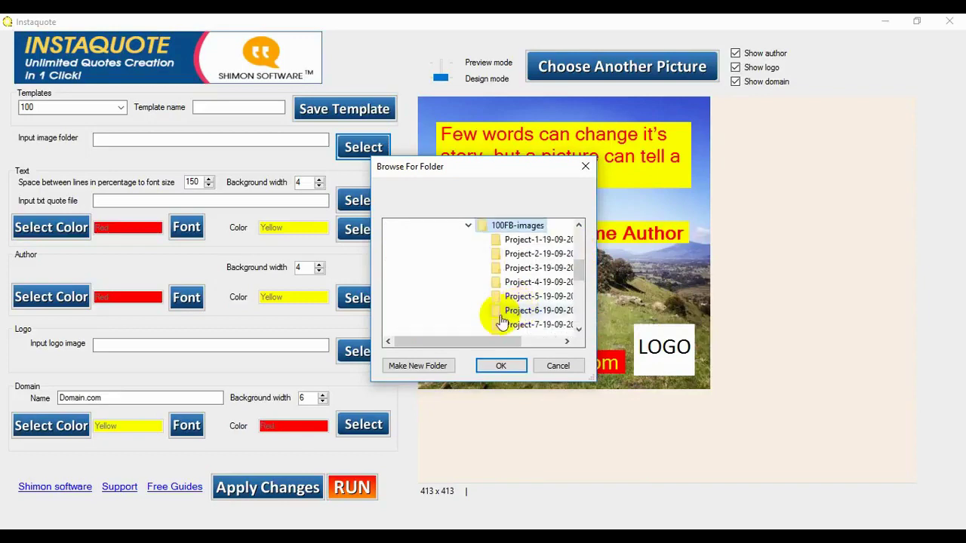
{"action": "left_click", "coordinate": [494, 365]}
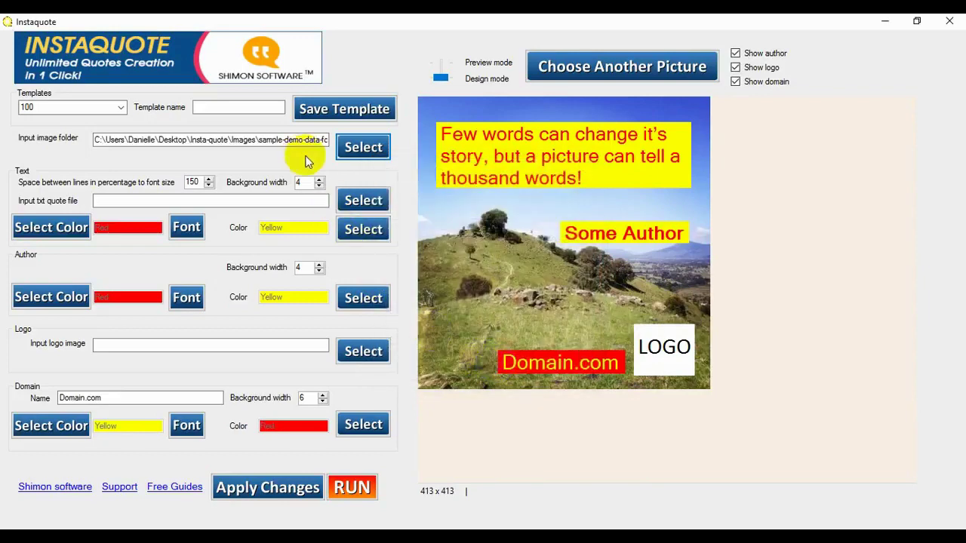
- Load 100quotes.txt as the input quote text file
{"action": "left_click", "coordinate": [363, 200]}
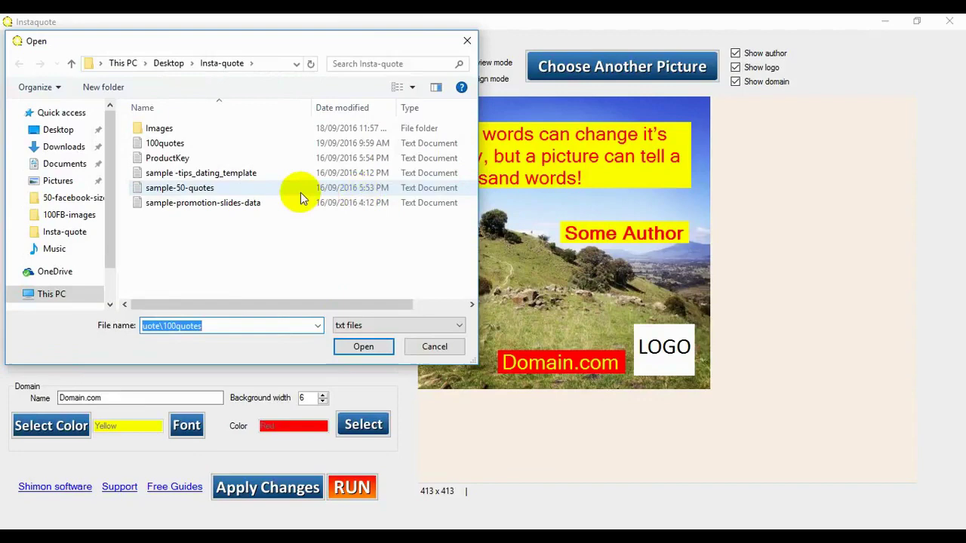
{"action": "left_click", "coordinate": [175, 143]}
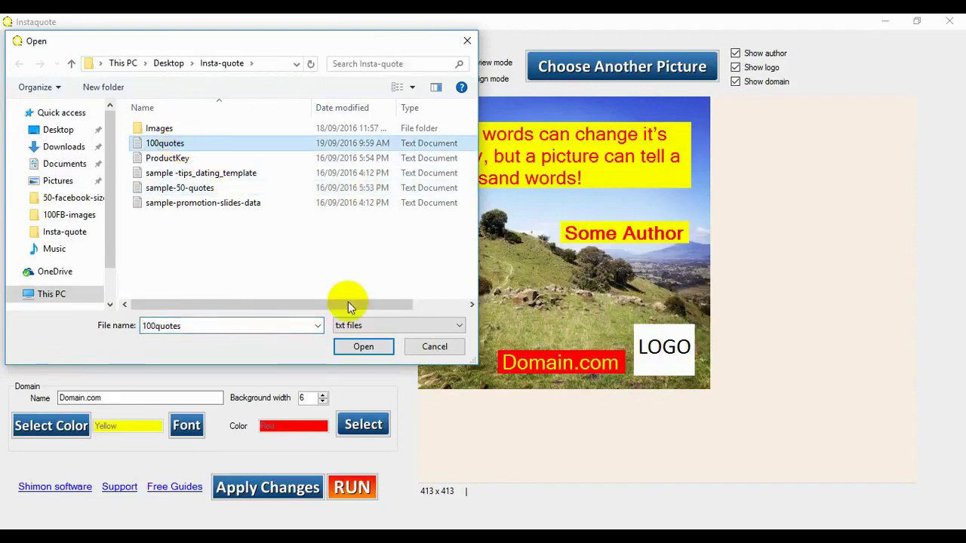
{"action": "left_click", "coordinate": [381, 348]}
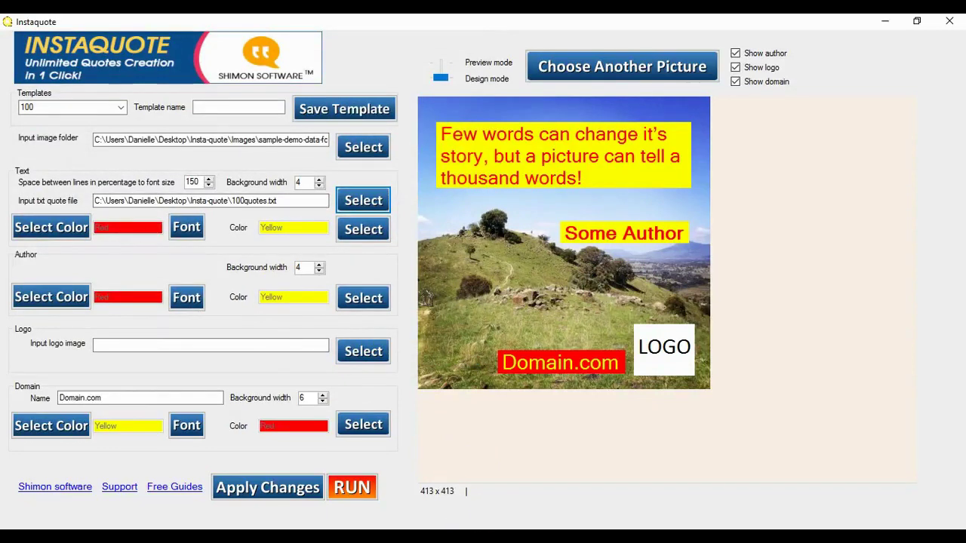
- Generate images for all 100 quotes while timing the run with the stopwatch
{"action": "left_click", "coordinate": [474, 537]}
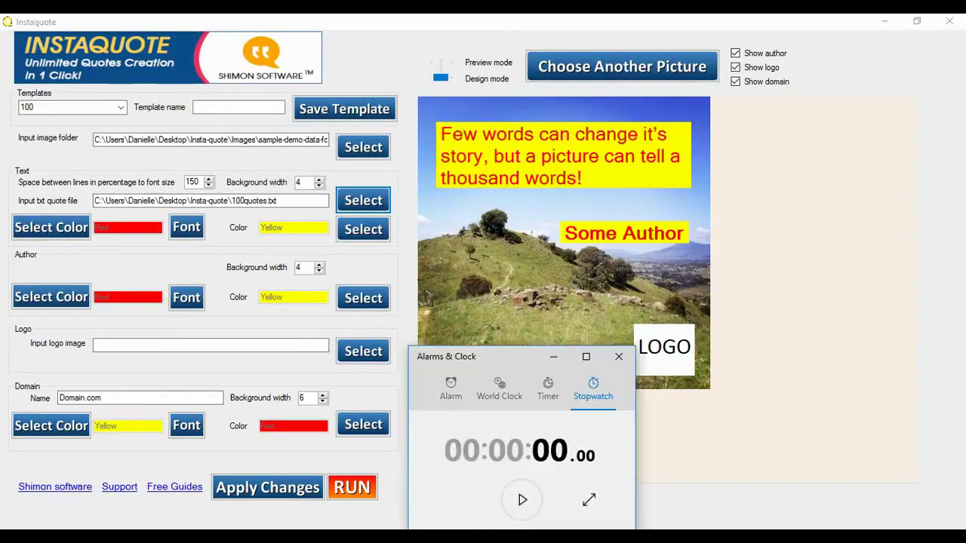
{"action": "left_click", "coordinate": [522, 496]}
{"action": "left_click", "coordinate": [353, 488]}
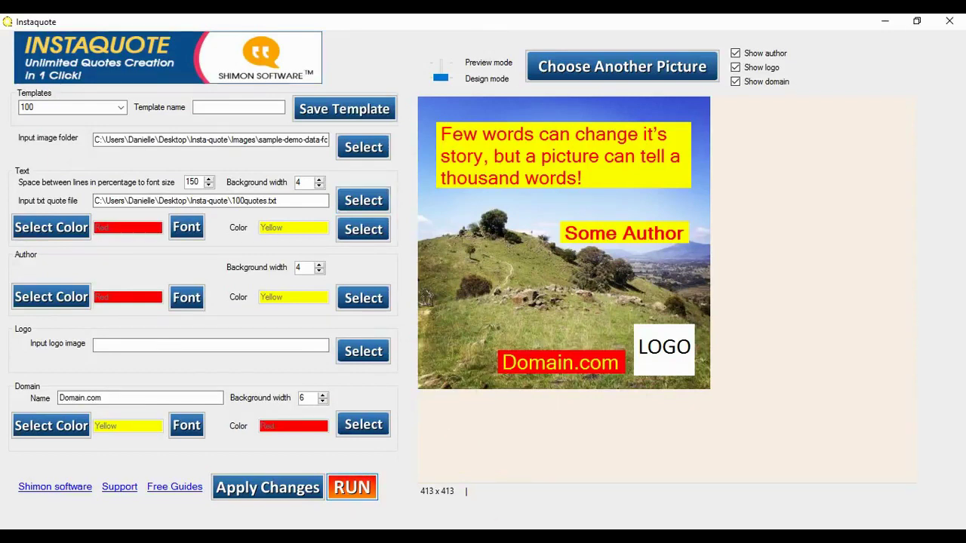
{"action": "left_click", "coordinate": [518, 496]}
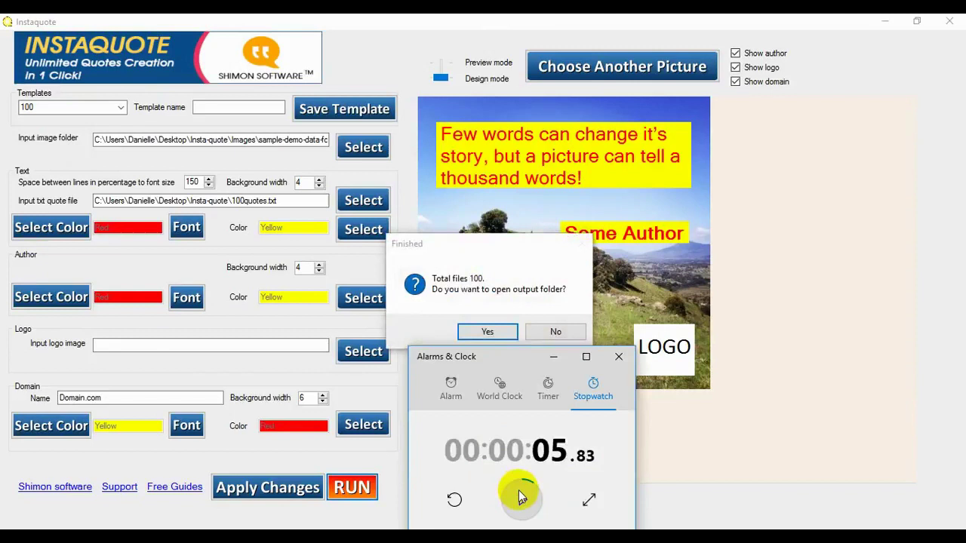
- Open the output folder and scroll through the generated quote images
{"action": "left_click", "coordinate": [487, 332]}
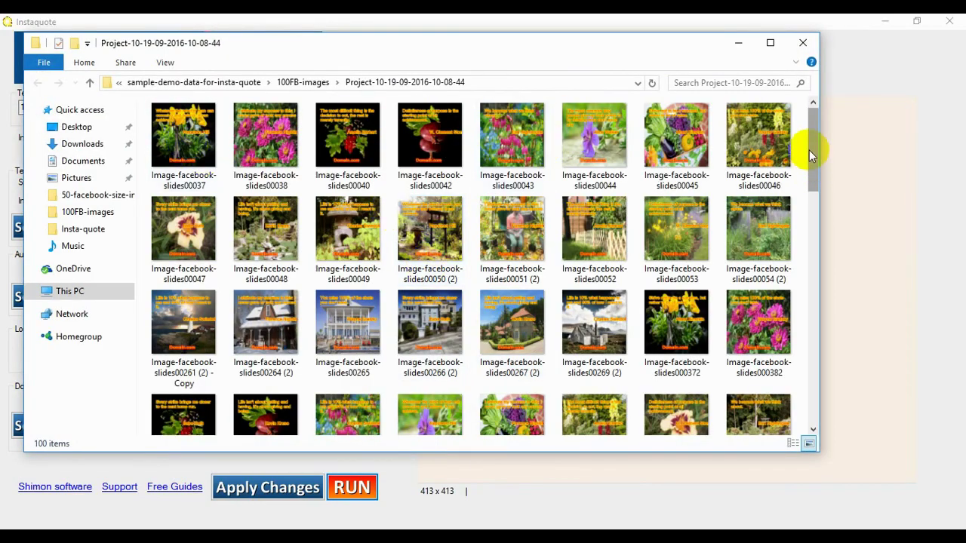
{"action": "left_click_drag", "start_coordinate": [809, 154], "coordinate": [805, 118]}
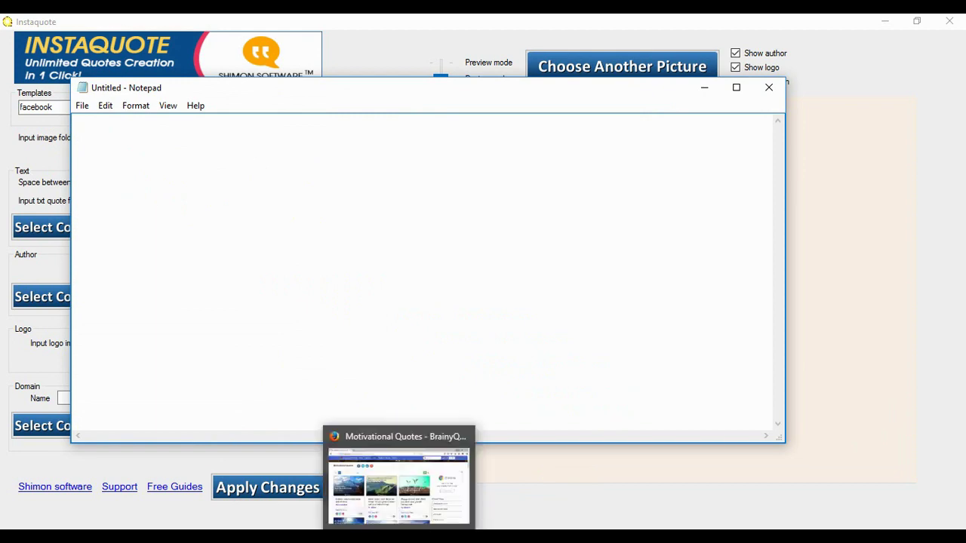
- Bring the browser showing BrainyQuote's Motivational Quotes page to the front
{"action": "left_click", "coordinate": [397, 483]}
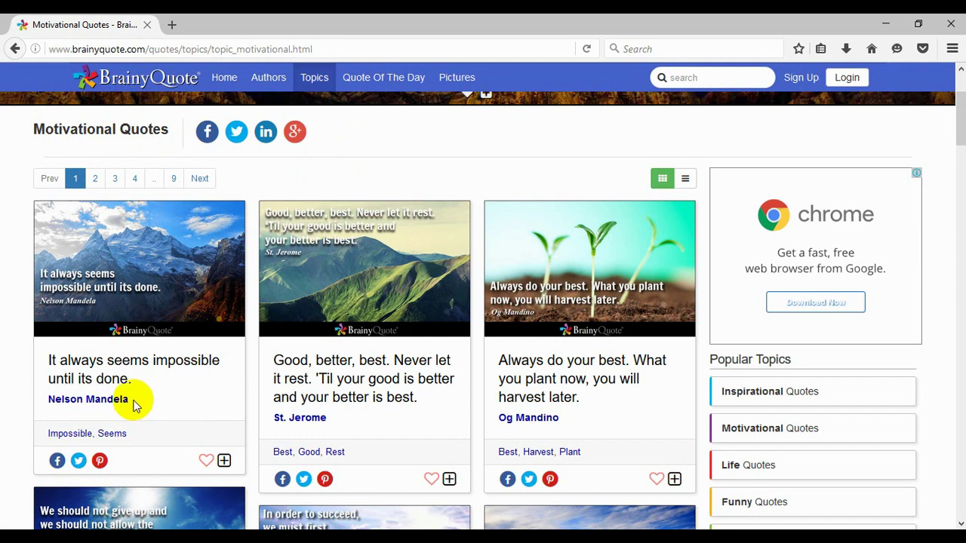
- Copy the quote 'It always seems impossible until its done.' and its author into the clipboard
{"action": "left_click_drag", "start_coordinate": [131, 400], "coordinate": [45, 362]}
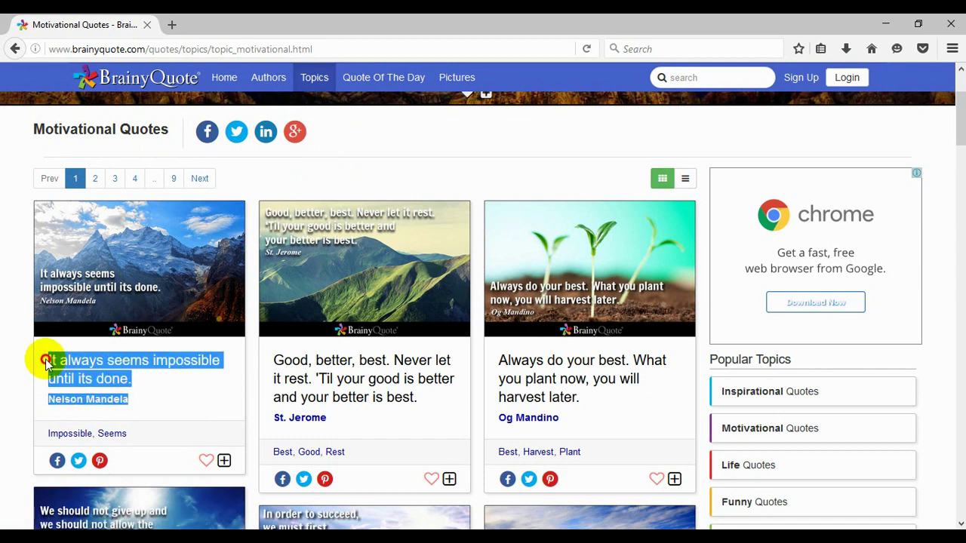
{"action": "right_click", "coordinate": [93, 370]}
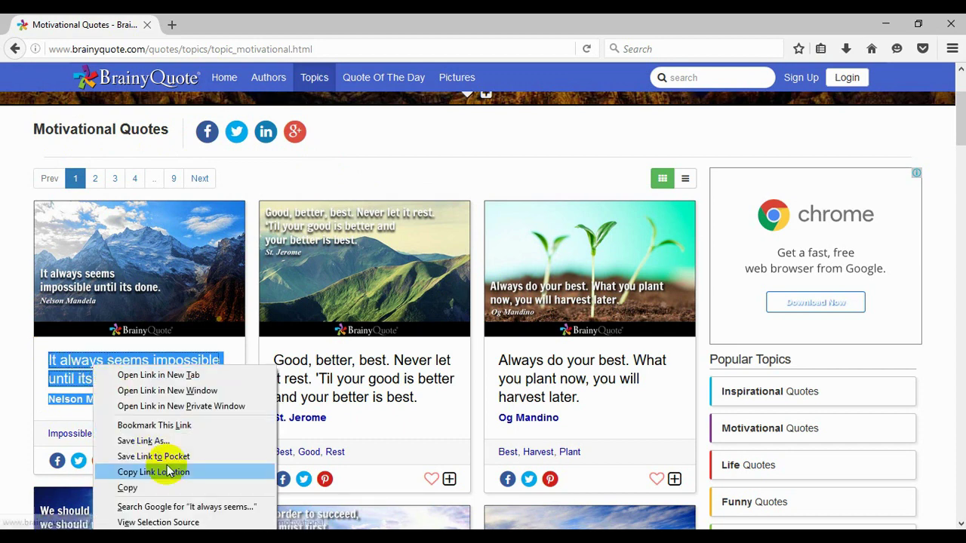
{"action": "left_click", "coordinate": [134, 488]}
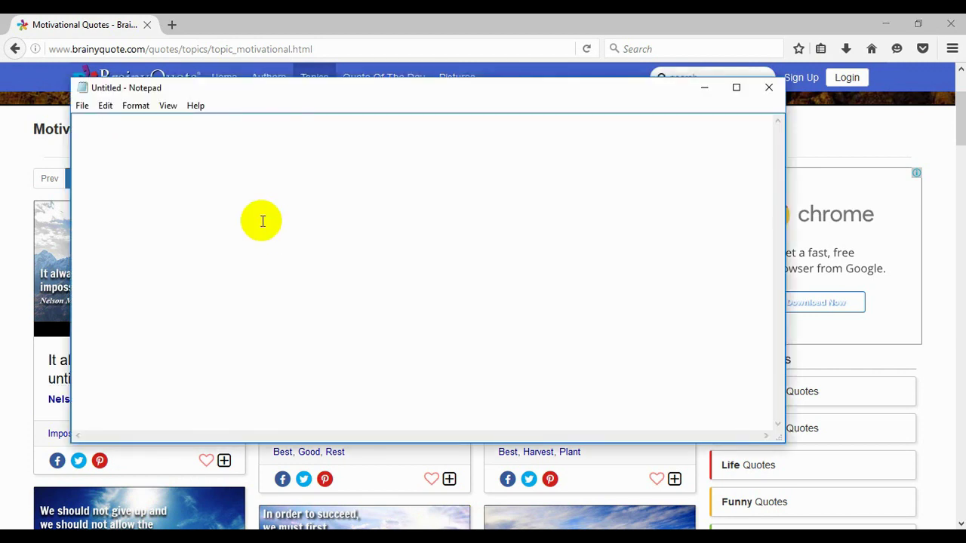
{"action": "right_click", "coordinate": [78, 119]}
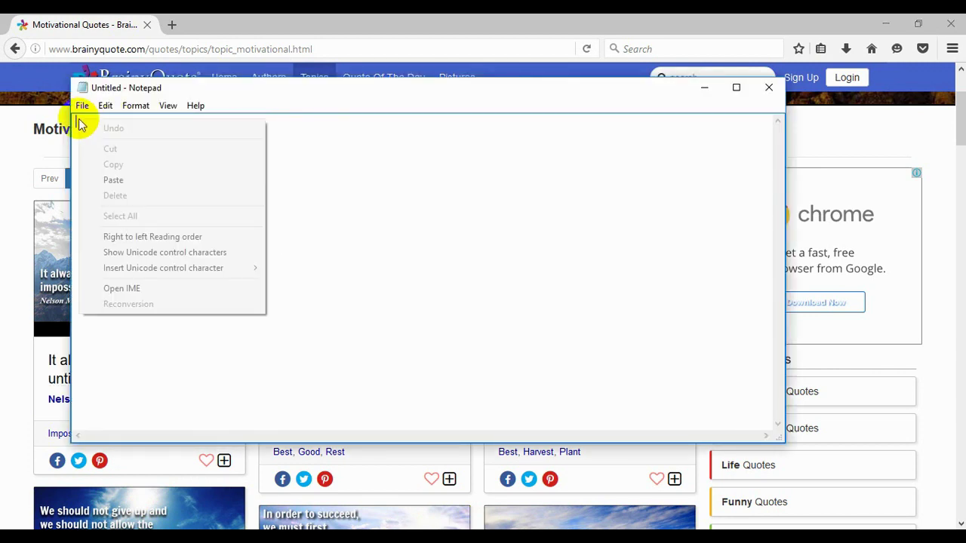
- Paste the Nelson Mandela quote into Notepad and delete its Read more line
{"action": "left_click", "coordinate": [142, 181]}
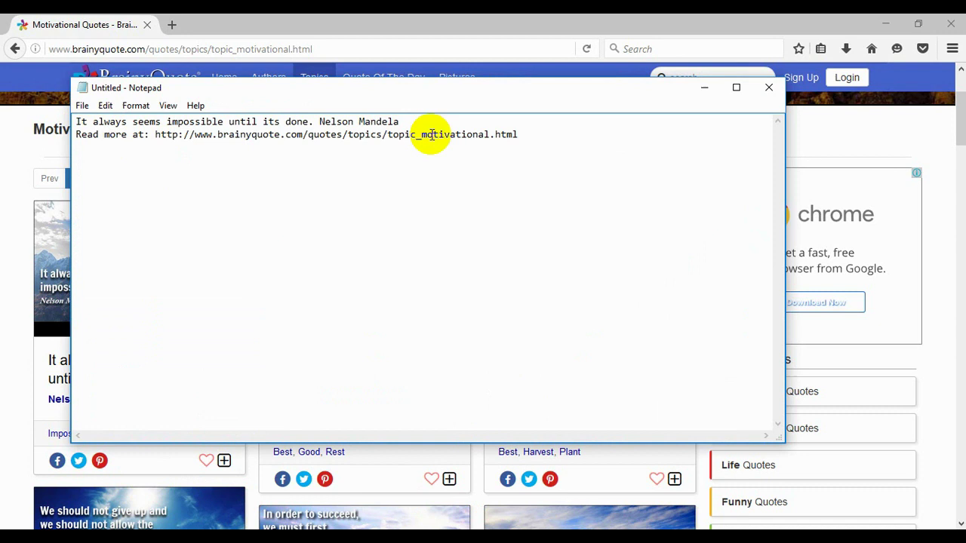
{"action": "left_click_drag", "start_coordinate": [519, 134], "coordinate": [75, 139]}
{"action": "key", "text": "BackSpace"}
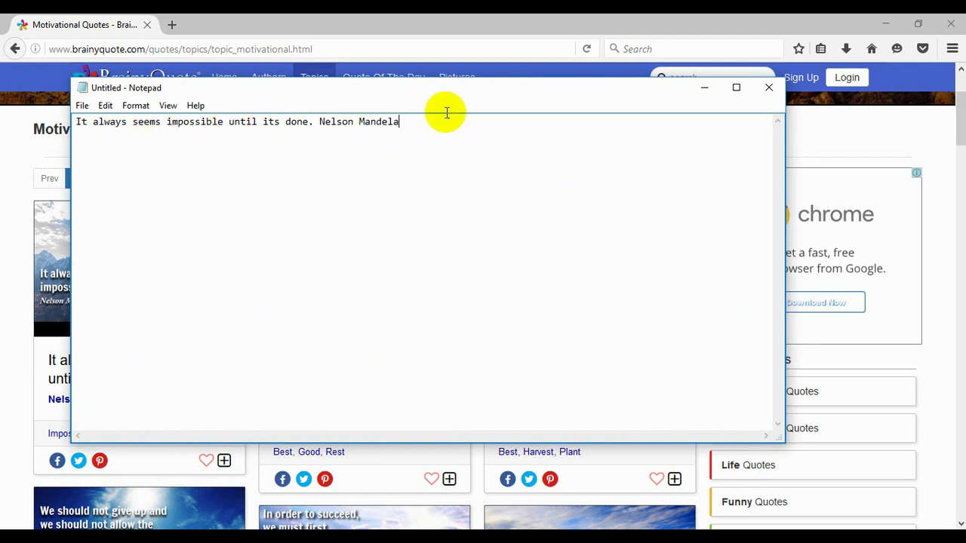
- Move 'Nelson Mandela' to the line start, followed by a ~ separator
{"action": "left_click_drag", "start_coordinate": [405, 121], "coordinate": [320, 122]}
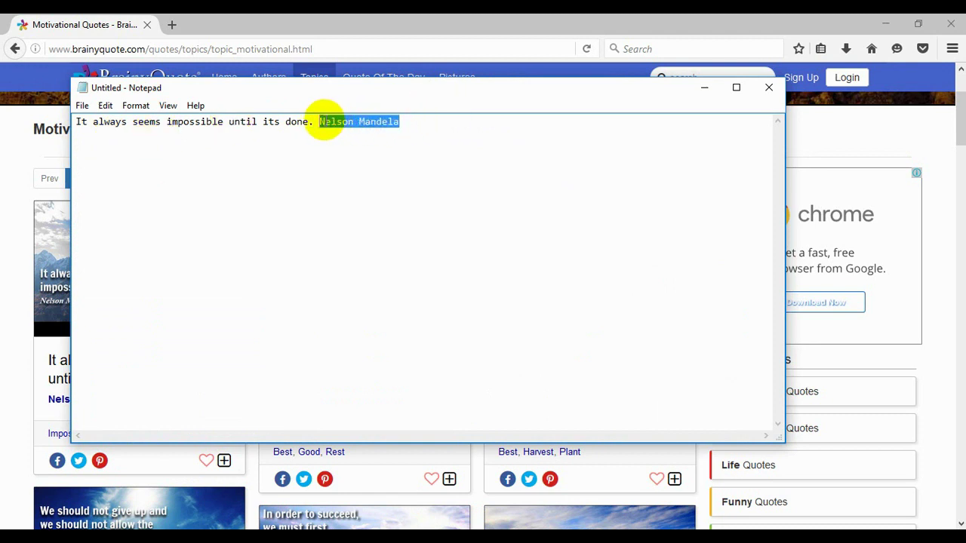
{"action": "right_click", "coordinate": [324, 121]}
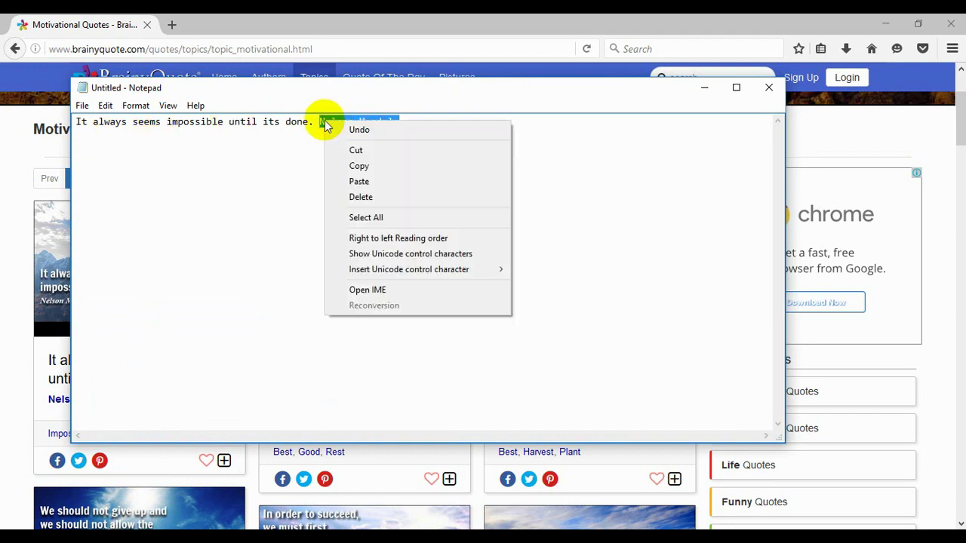
{"action": "left_click", "coordinate": [407, 150]}
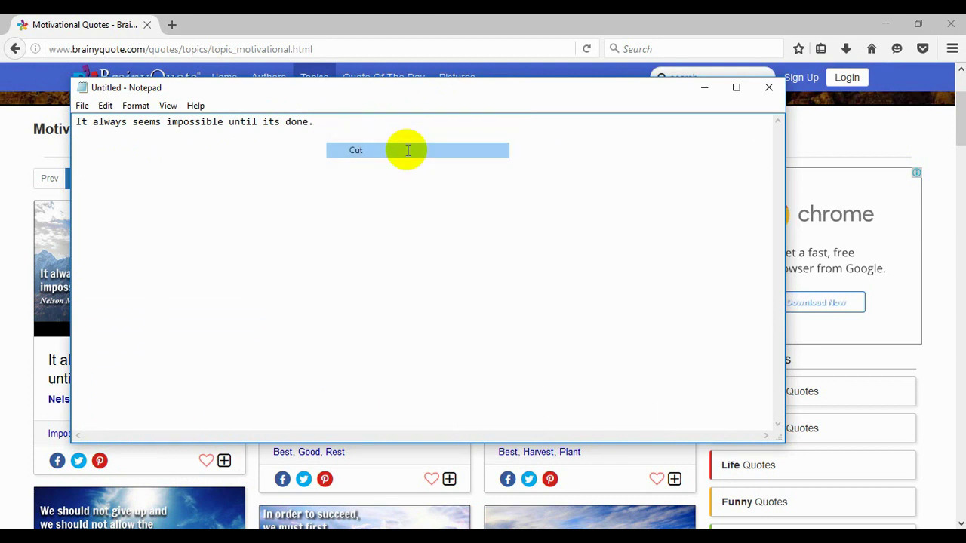
{"action": "right_click", "coordinate": [75, 121]}
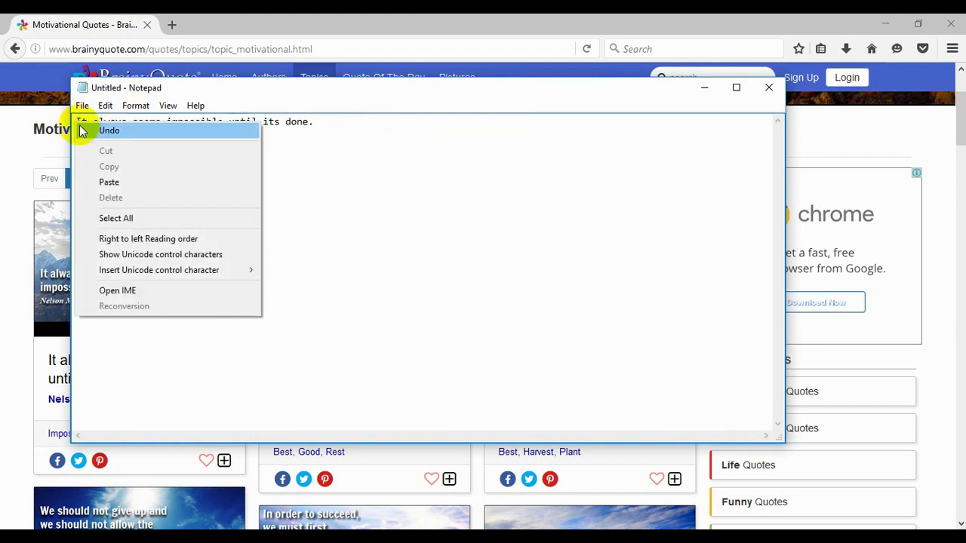
{"action": "left_click", "coordinate": [127, 181]}
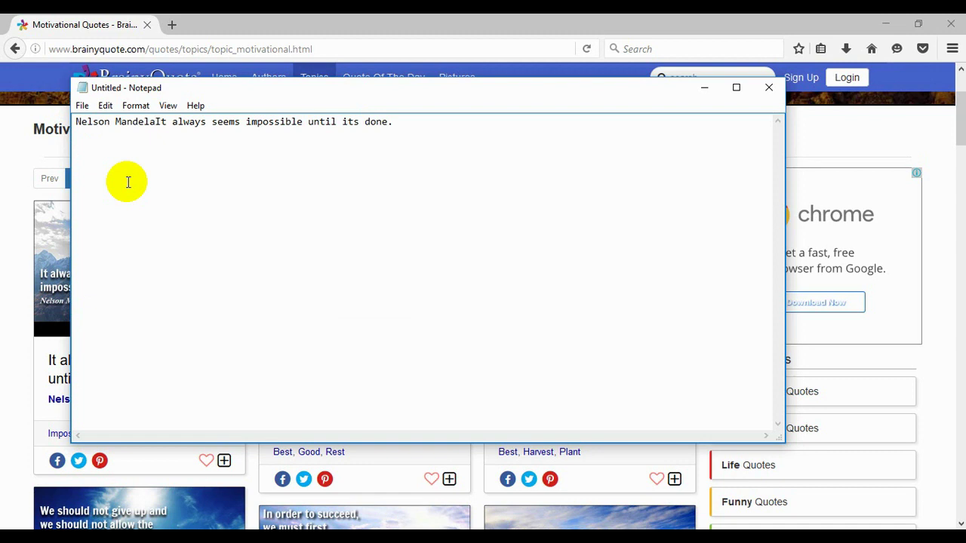
{"action": "type", "text": "~"}
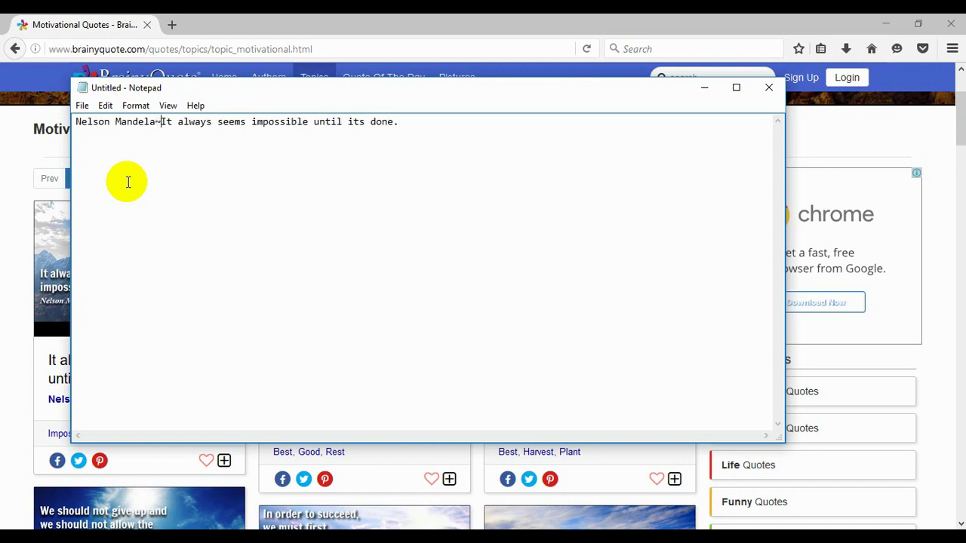
{"action": "left_click", "coordinate": [415, 121]}
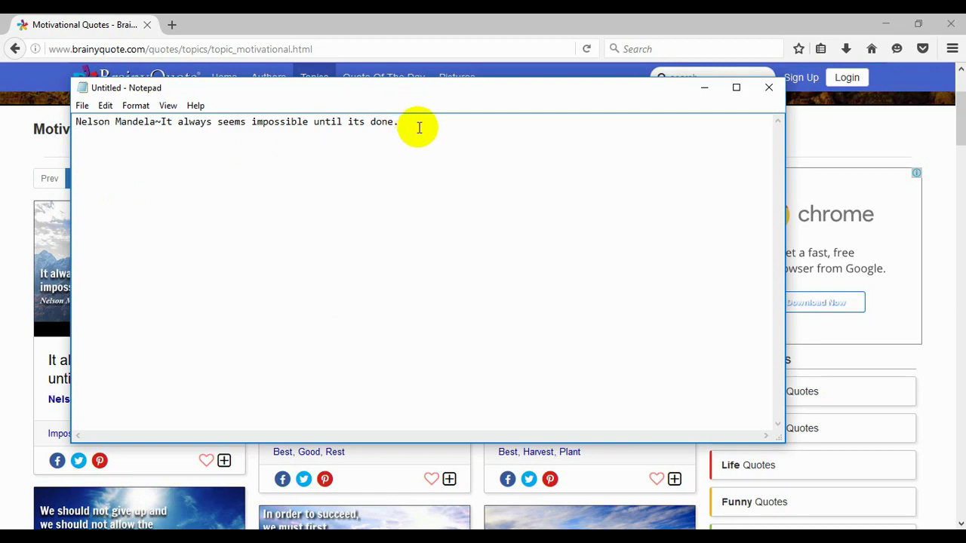
- Copy the St. Jerome quote from BrainyQuote and paste it into Notepad
{"action": "left_click", "coordinate": [18, 240]}
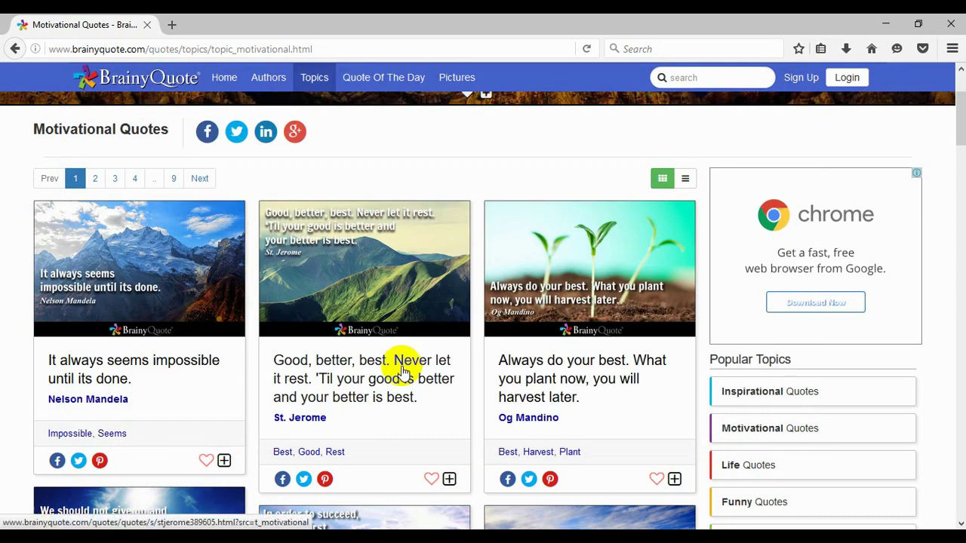
{"action": "left_click_drag", "start_coordinate": [334, 425], "coordinate": [272, 363]}
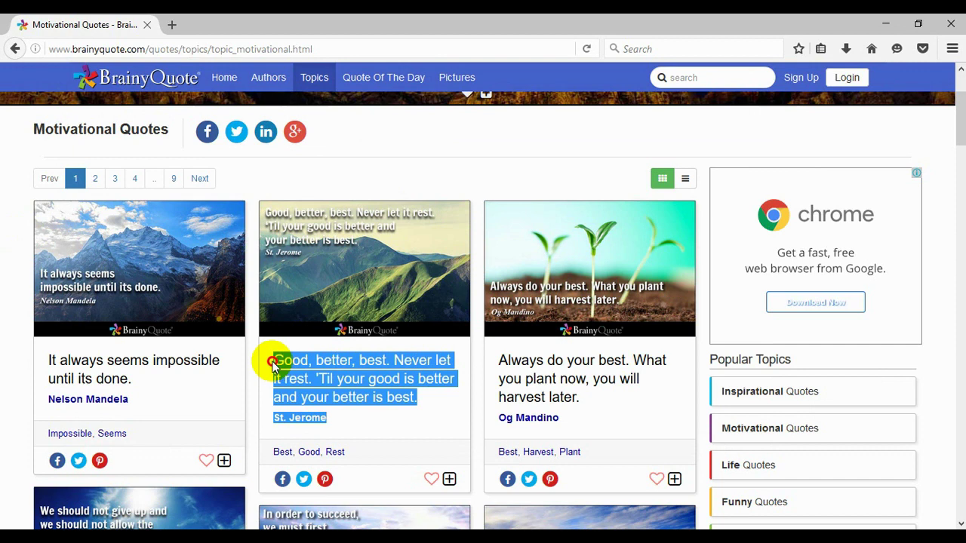
{"action": "right_click", "coordinate": [313, 375]}
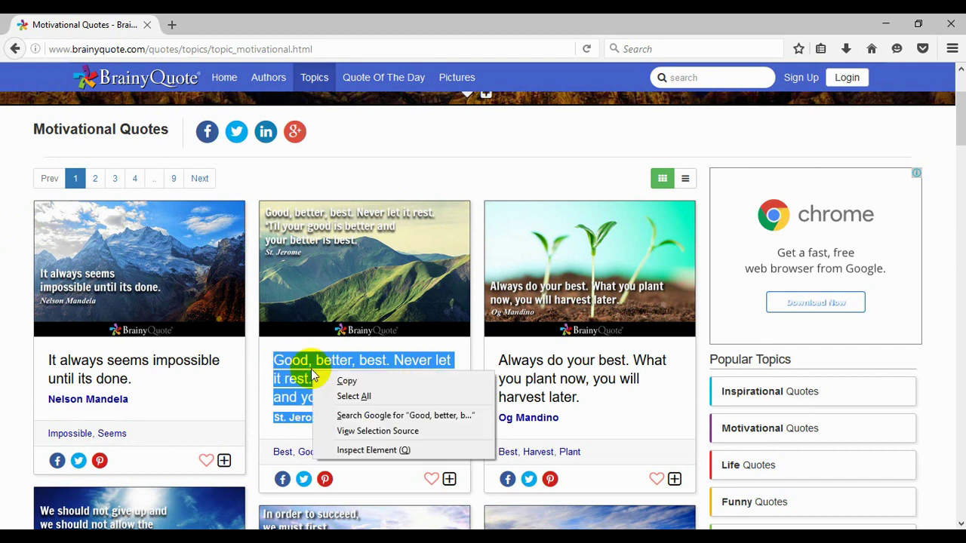
{"action": "left_click", "coordinate": [374, 383]}
{"action": "key", "text": "alt+Tab"}
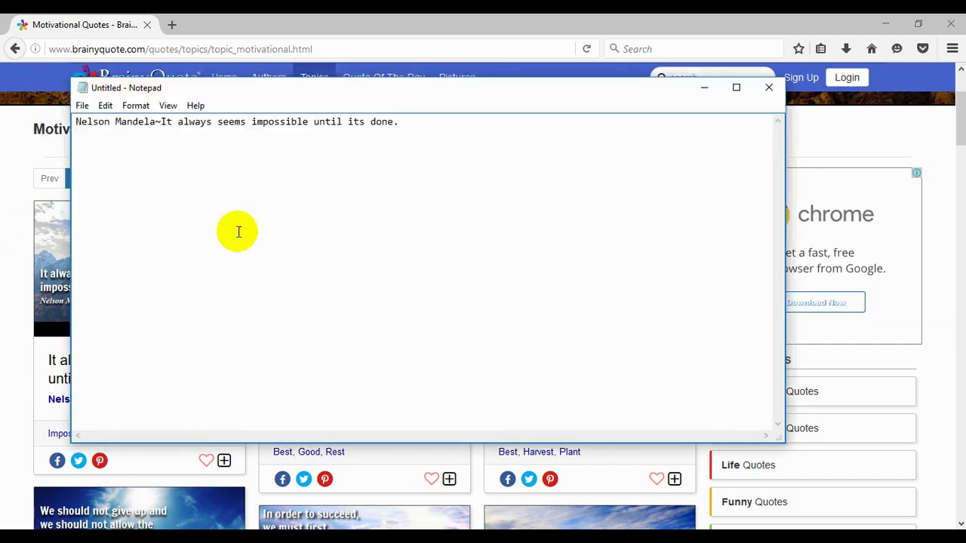
{"action": "key", "text": "ctrl+v"}
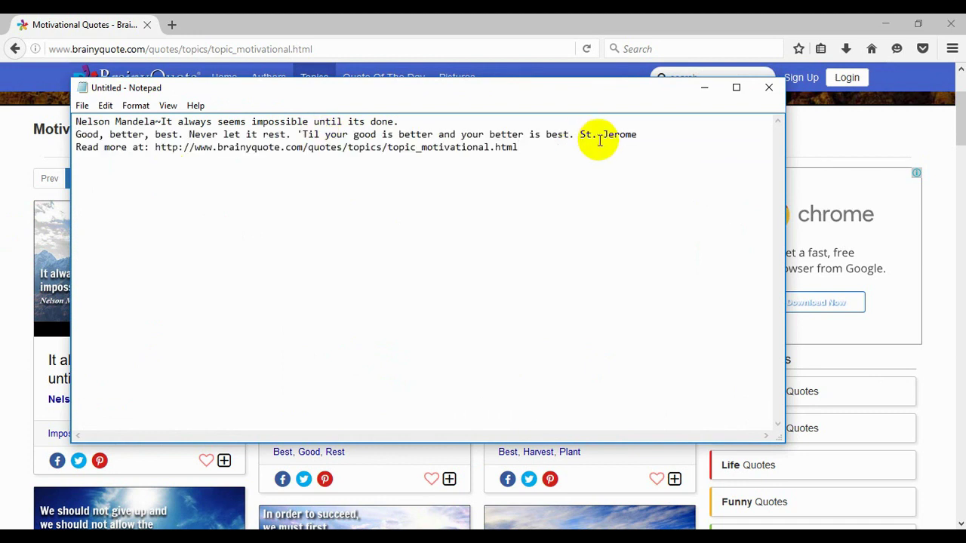
- Delete the Read more line and move 'St. Jerome' to the line start with ~
{"action": "left_click_drag", "start_coordinate": [517, 147], "coordinate": [66, 146]}
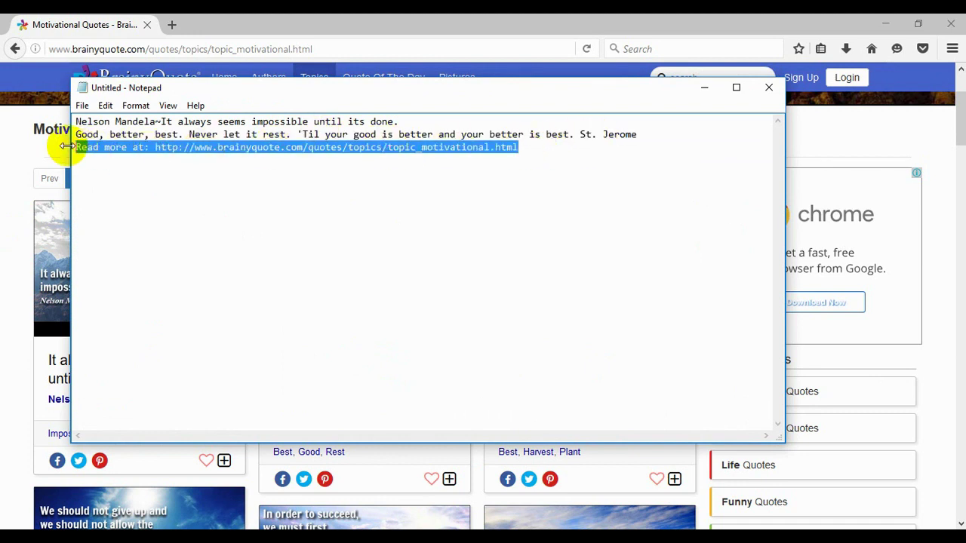
{"action": "key", "text": "Delete"}
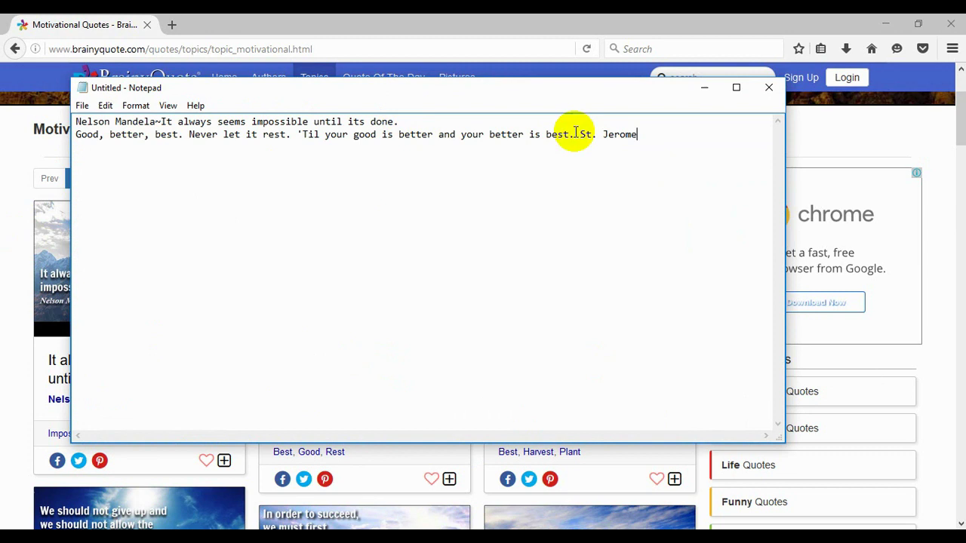
{"action": "left_click", "coordinate": [636, 134]}
{"action": "left_click_drag", "start_coordinate": [636, 135], "coordinate": [582, 137]}
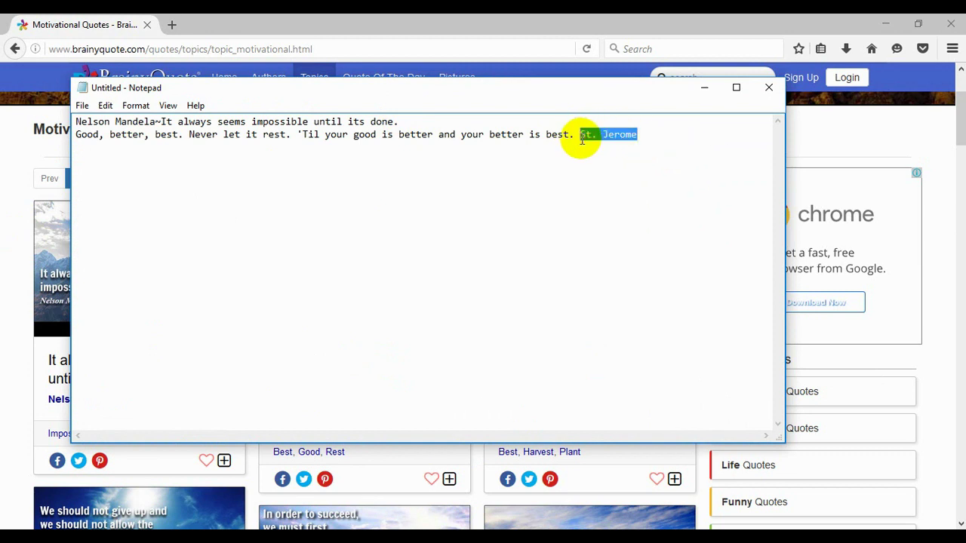
{"action": "key", "text": "Delete"}
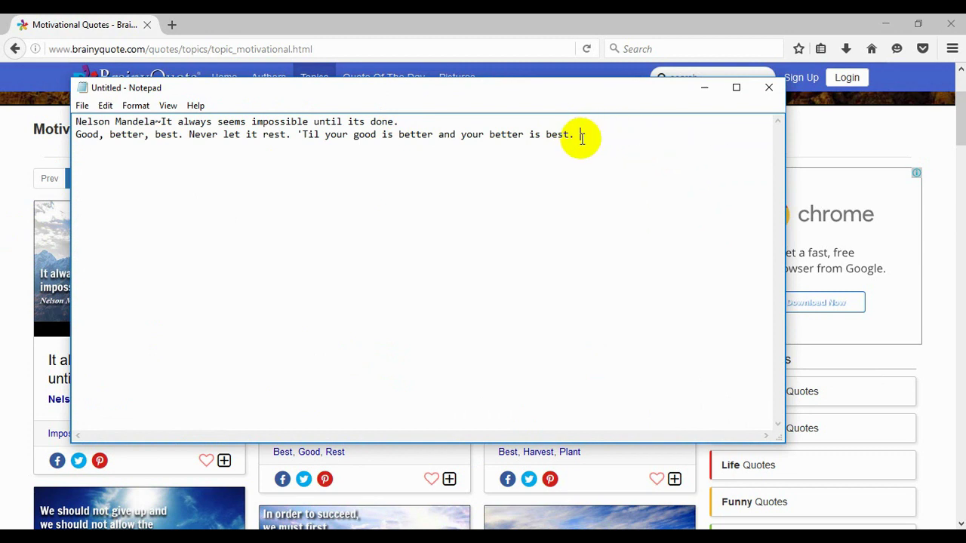
{"action": "left_click", "coordinate": [76, 134]}
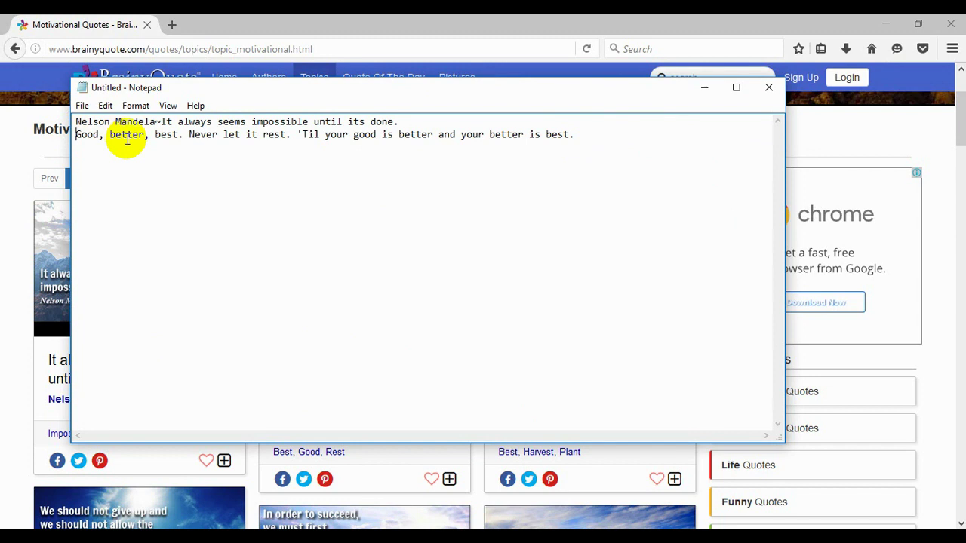
{"action": "key", "text": "ctrl+v"}
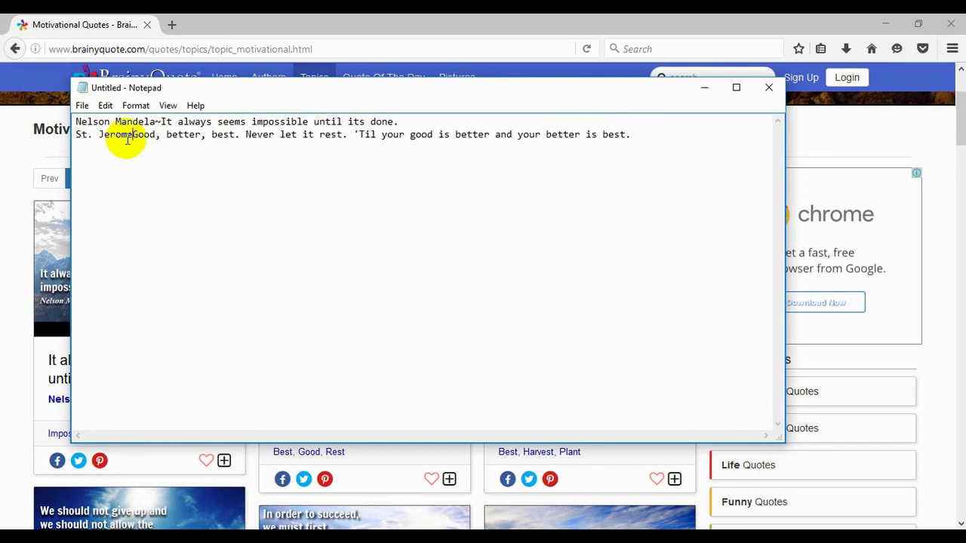
{"action": "type", "text": "~"}
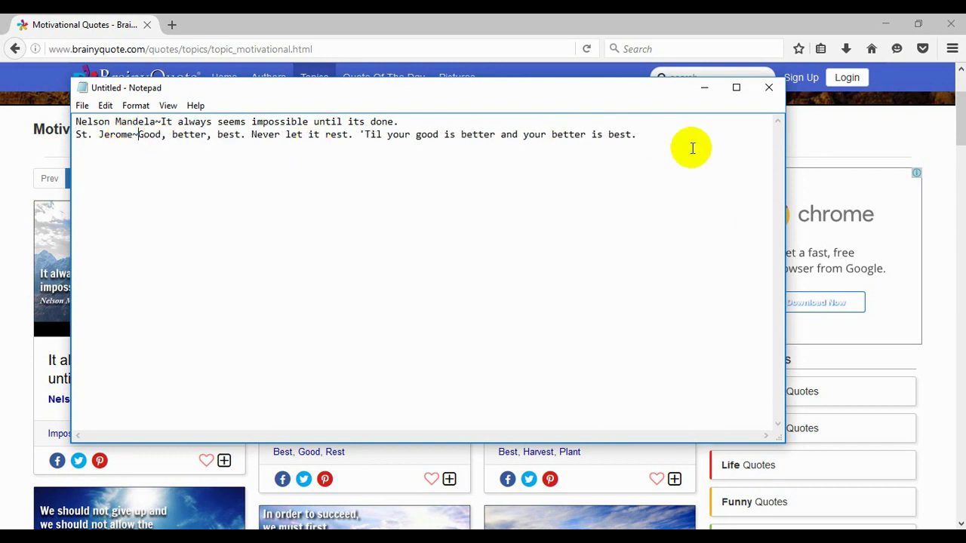
{"action": "left_click", "coordinate": [651, 137]}
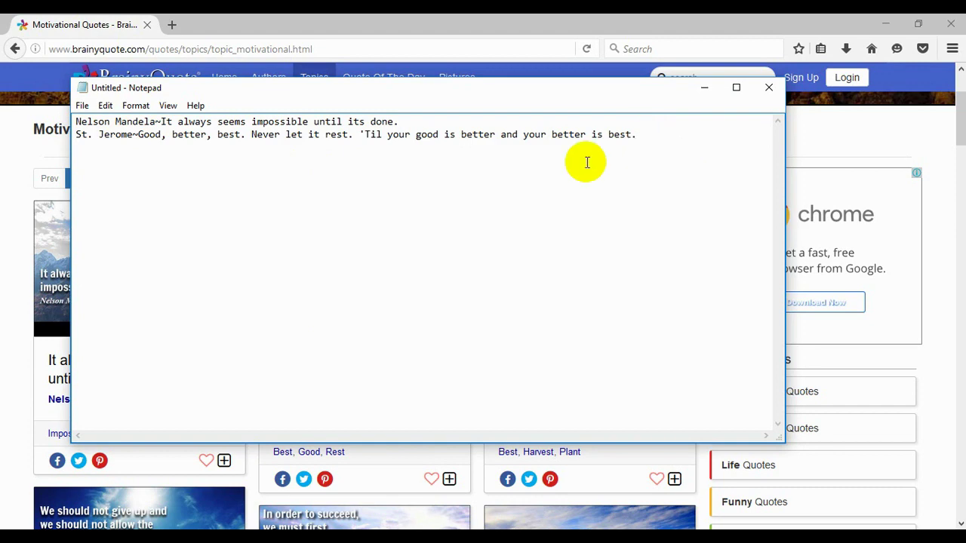
- Copy the Og Mandino quote from BrainyQuote and paste it into Notepad
{"action": "left_click", "coordinate": [15, 249]}
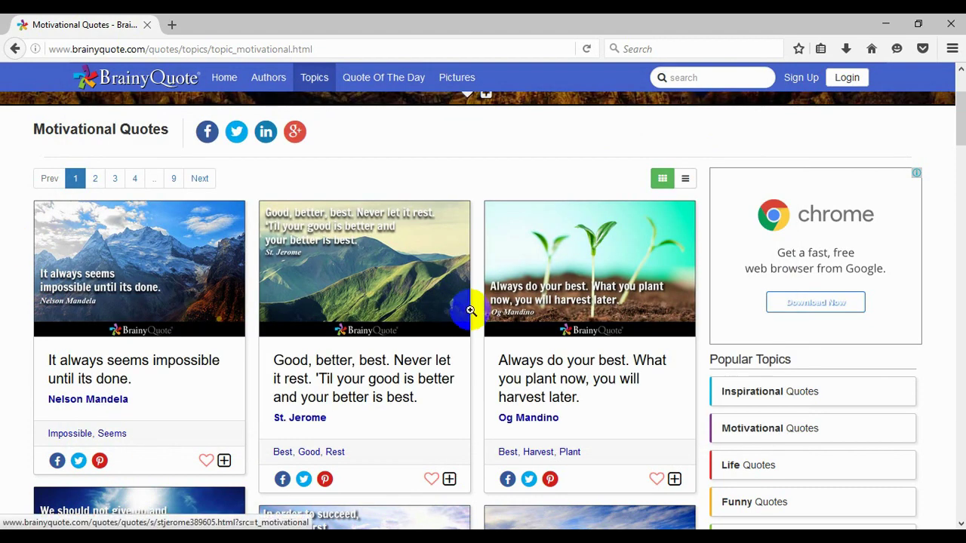
{"action": "left_click_drag", "start_coordinate": [571, 423], "coordinate": [500, 365]}
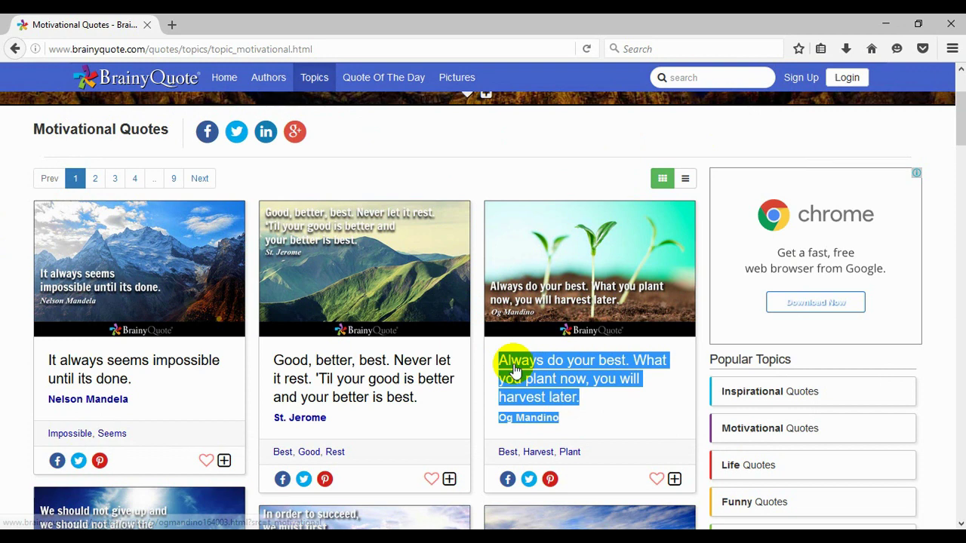
{"action": "right_click", "coordinate": [526, 369]}
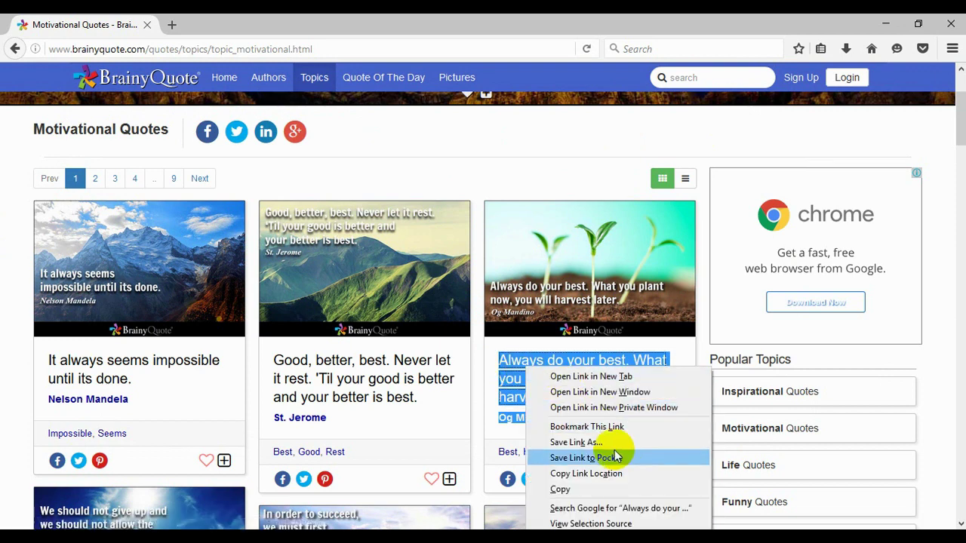
{"action": "left_click", "coordinate": [582, 489]}
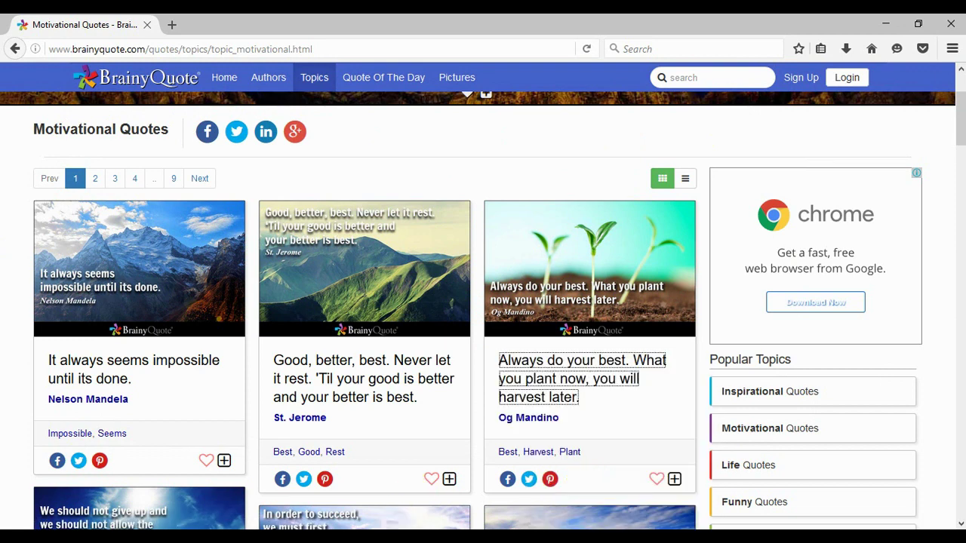
{"action": "key", "text": "alt+Tab"}
{"action": "key", "text": "ctrl+v"}
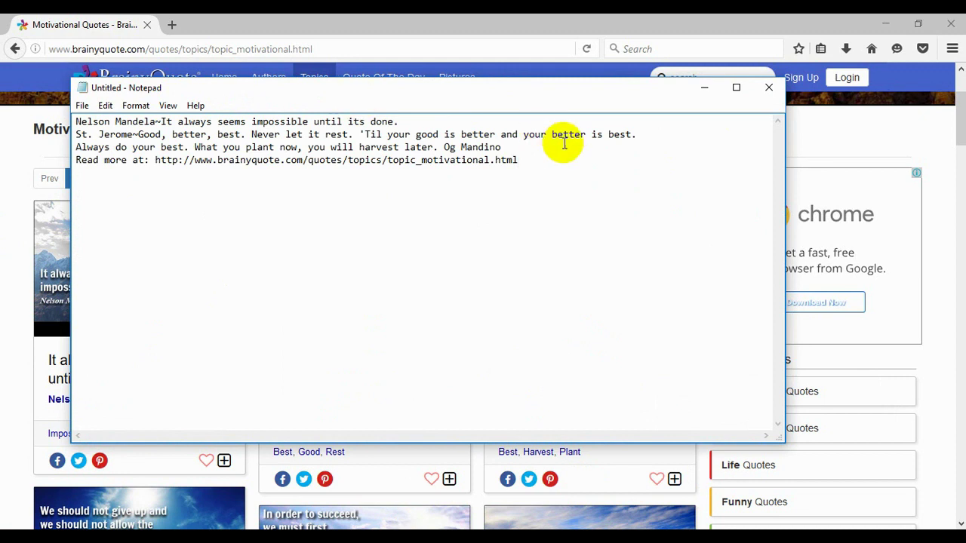
- Delete the Read more line and move 'Og Mandino' to the line start with ~
{"action": "left_click_drag", "start_coordinate": [519, 160], "coordinate": [66, 168]}
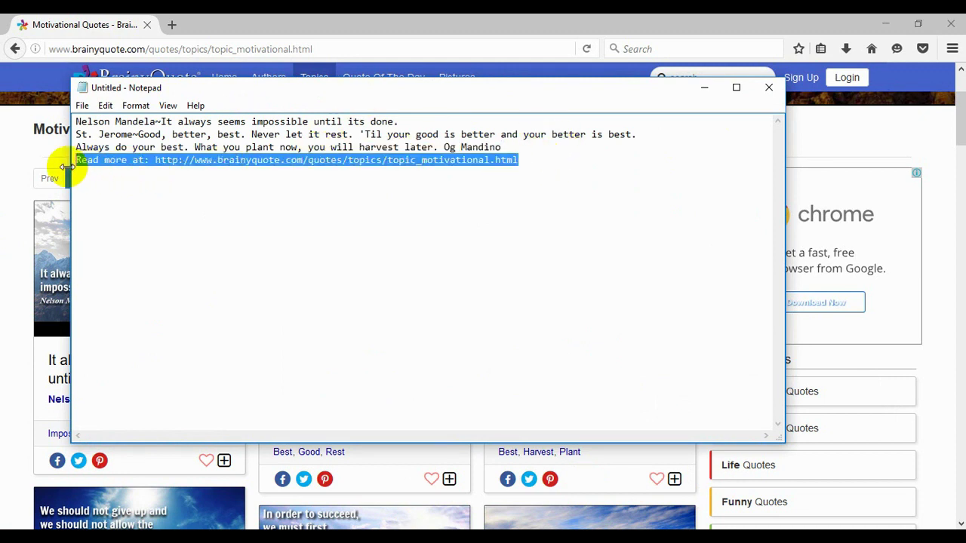
{"action": "key", "text": "Delete"}
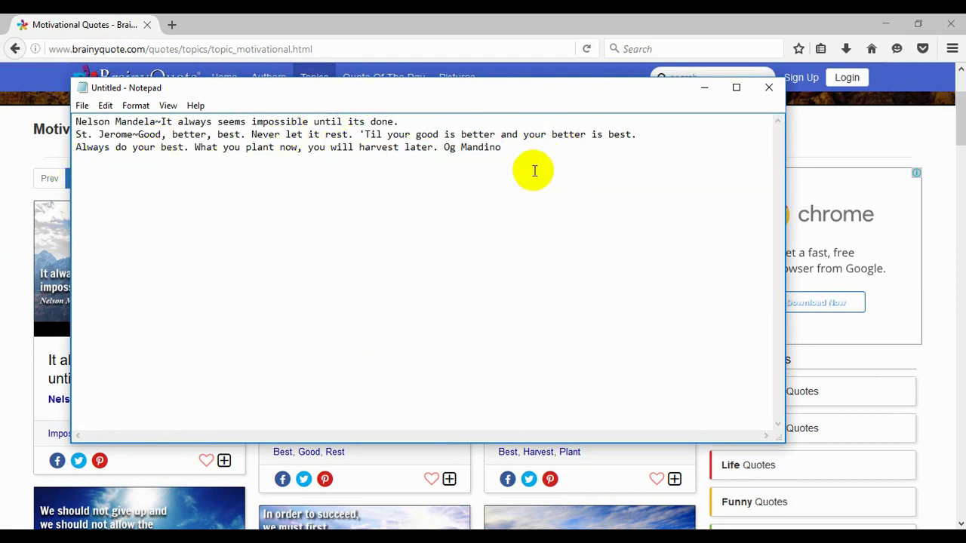
{"action": "left_click_drag", "start_coordinate": [501, 147], "coordinate": [445, 147]}
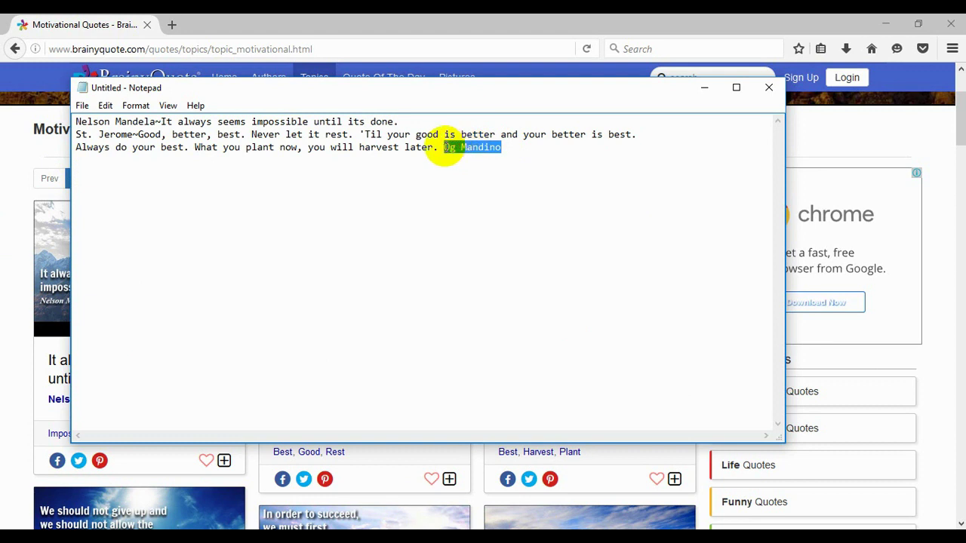
{"action": "key", "text": "Delete"}
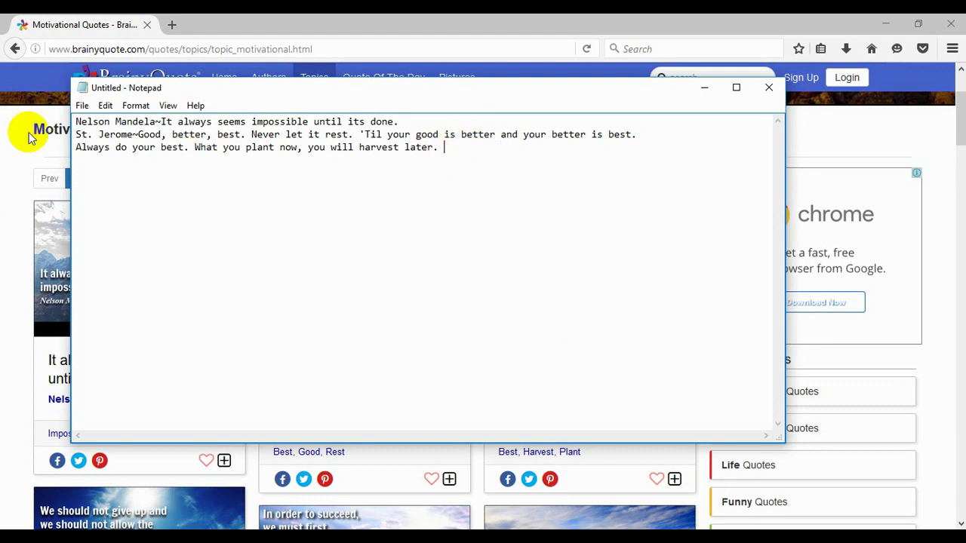
{"action": "left_click", "coordinate": [75, 148]}
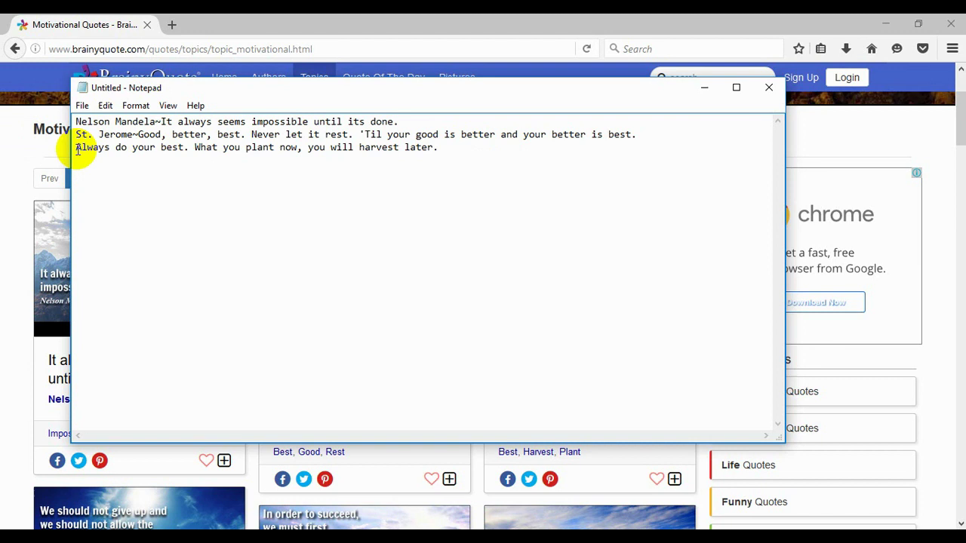
{"action": "key", "text": "ctrl+v"}
{"action": "type", "text": "~"}
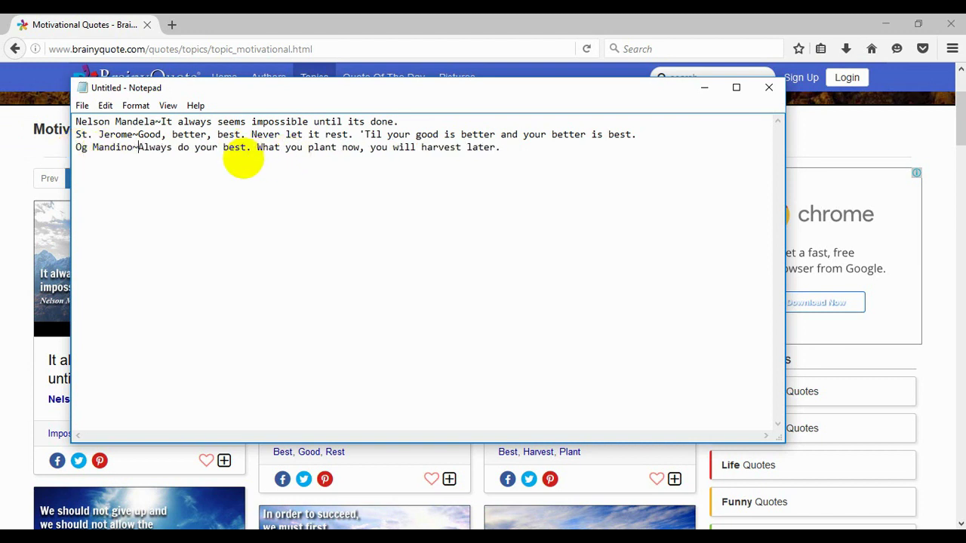
- Use Save As to target Desktop > Insta-quote with file name demoquotes3
{"action": "left_click", "coordinate": [82, 106]}
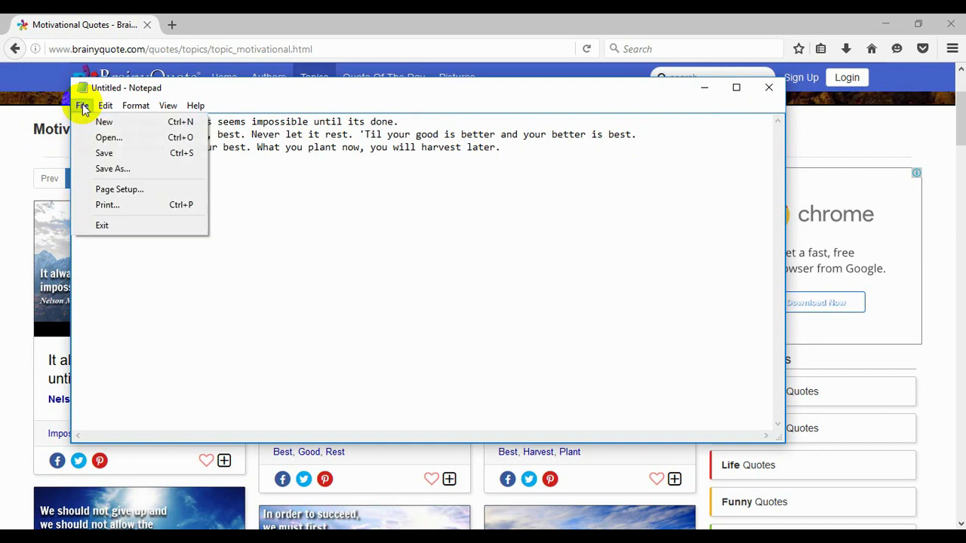
{"action": "left_click", "coordinate": [139, 171]}
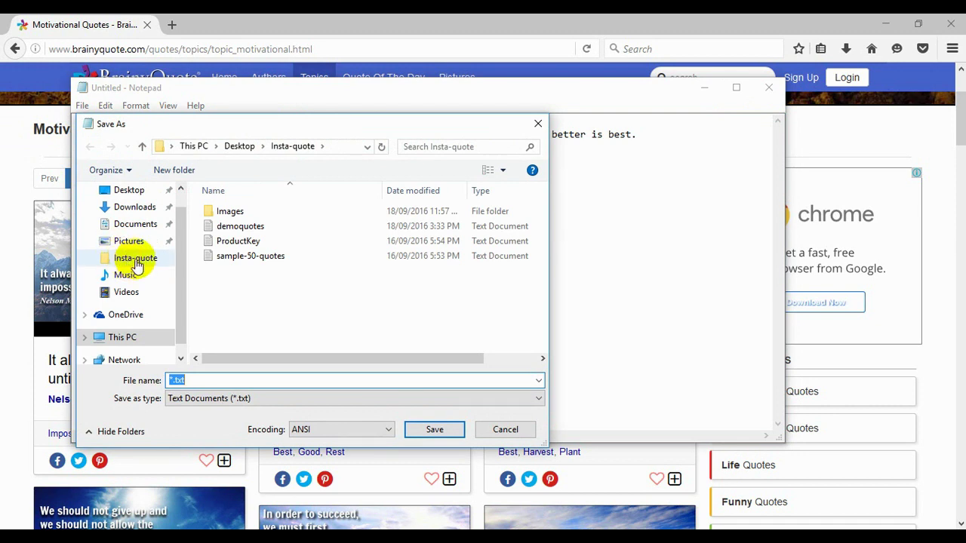
{"action": "left_click", "coordinate": [131, 192]}
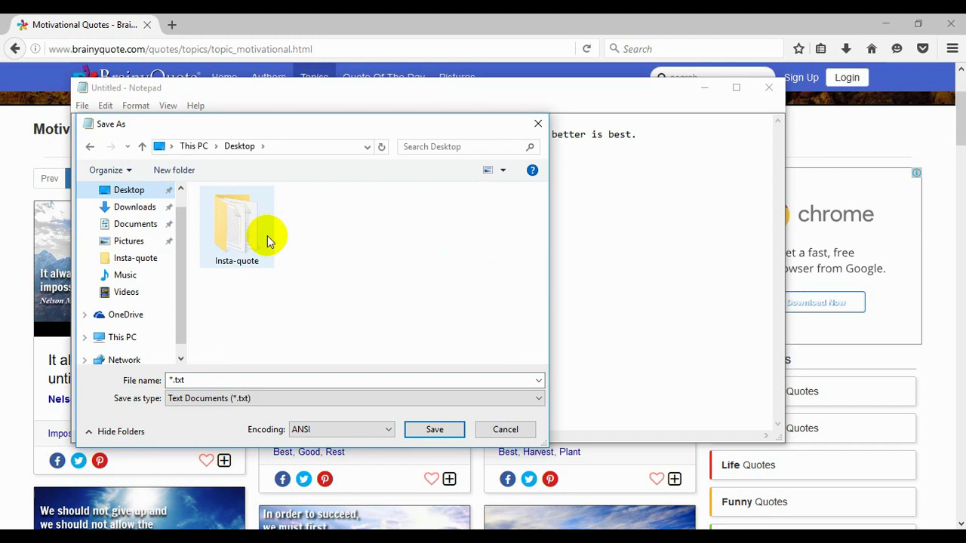
{"action": "double_click", "coordinate": [227, 243]}
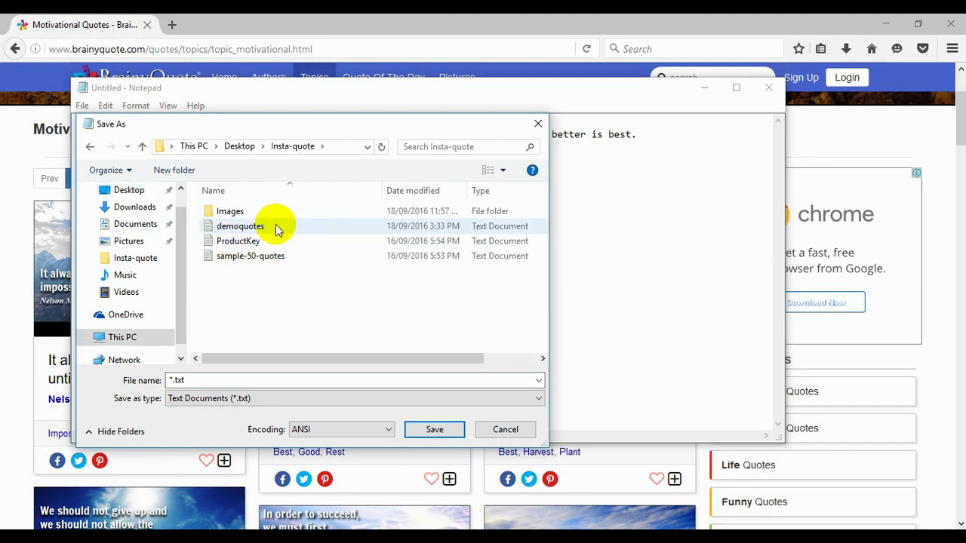
{"action": "left_click", "coordinate": [170, 379]}
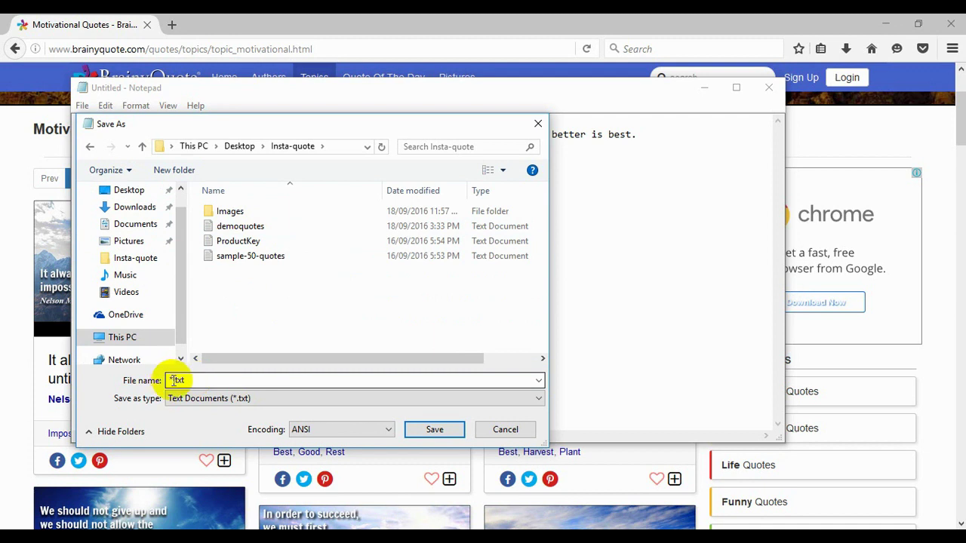
{"action": "double_click", "coordinate": [175, 379]}
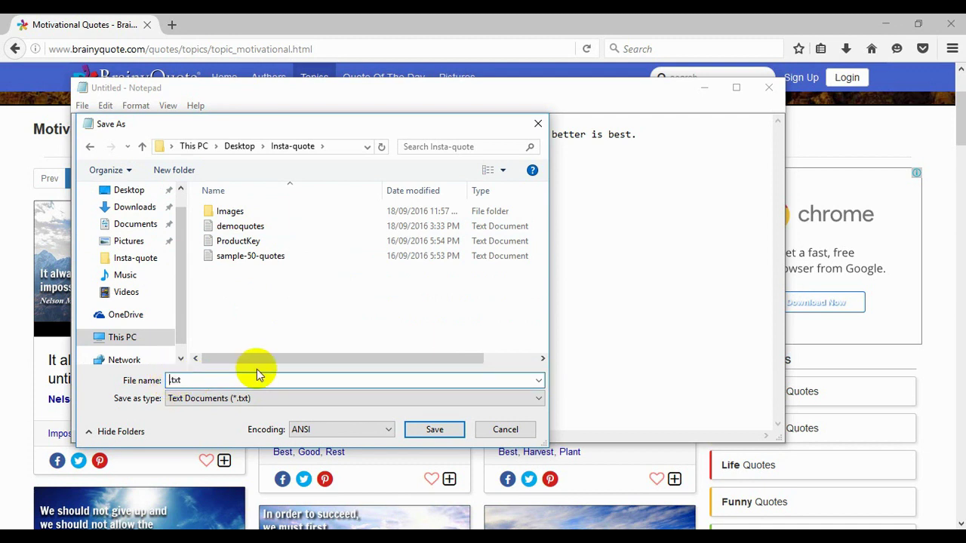
{"action": "type", "text": "demoquotes3"}
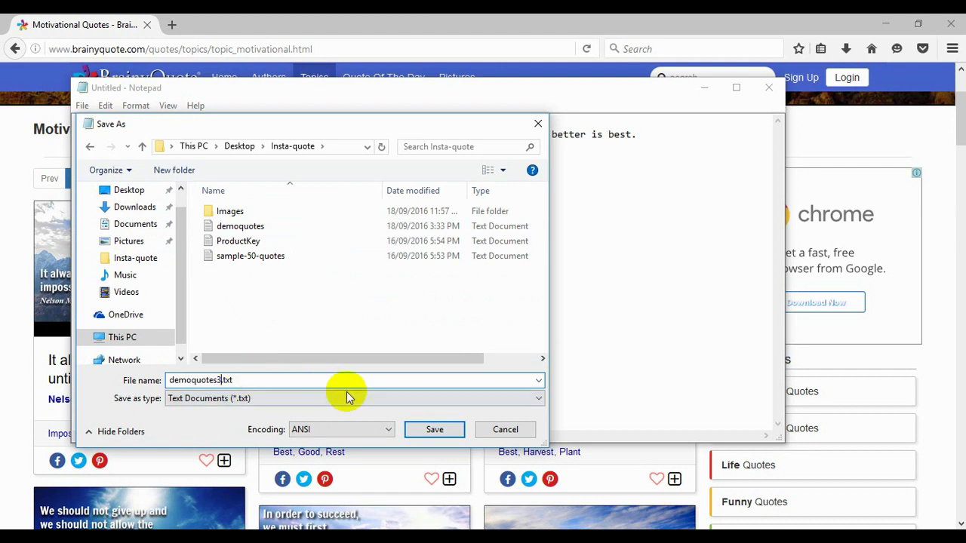
- Save the document as demoquotes3.txt and close Notepad
{"action": "left_click", "coordinate": [435, 430]}
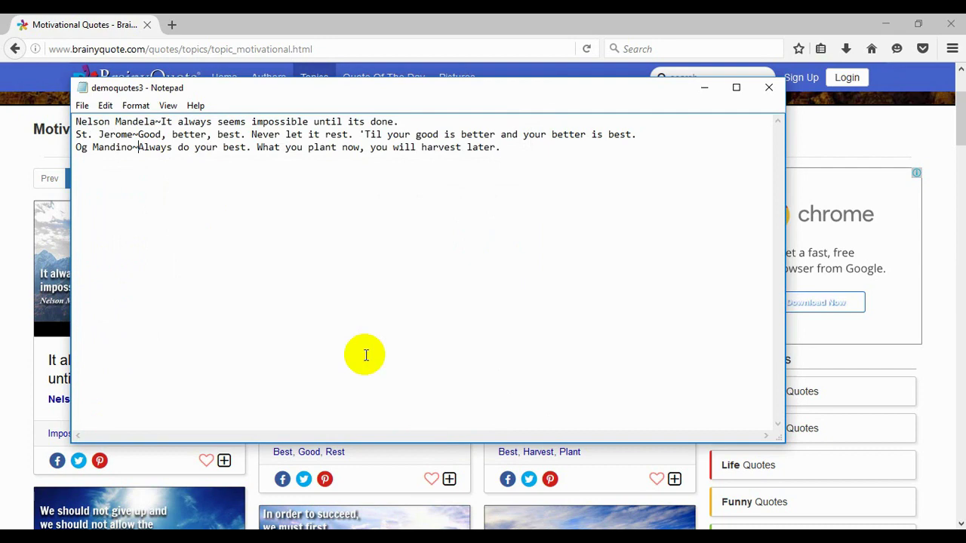
{"action": "left_click", "coordinate": [766, 89]}
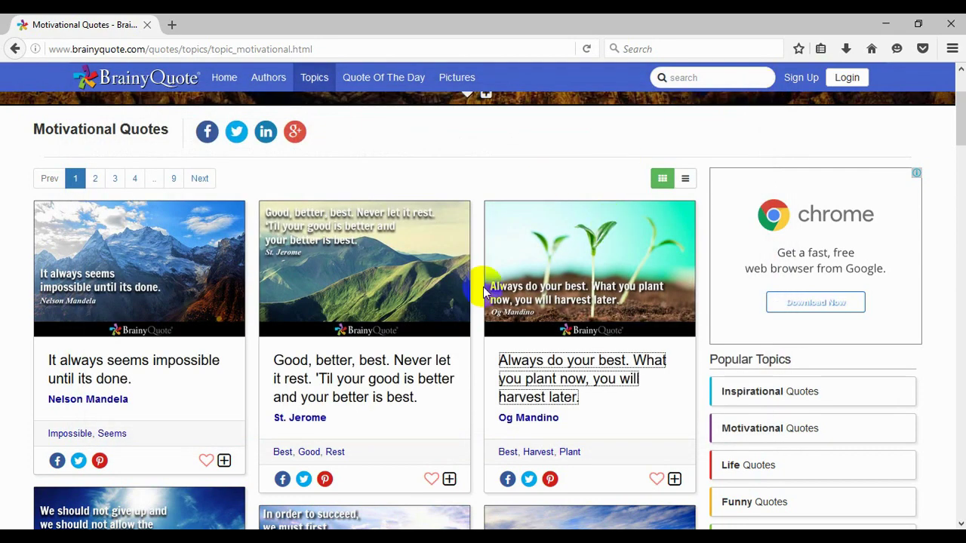
{"action": "key", "text": "alt+Tab"}
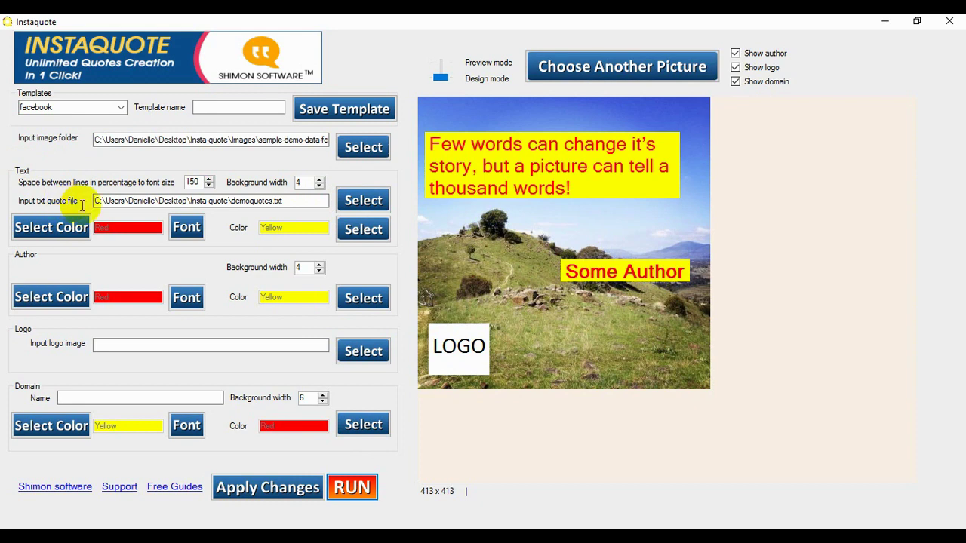
- Load demoquotes3.txt as InstaQuote's input quote file
{"action": "left_click", "coordinate": [365, 207]}
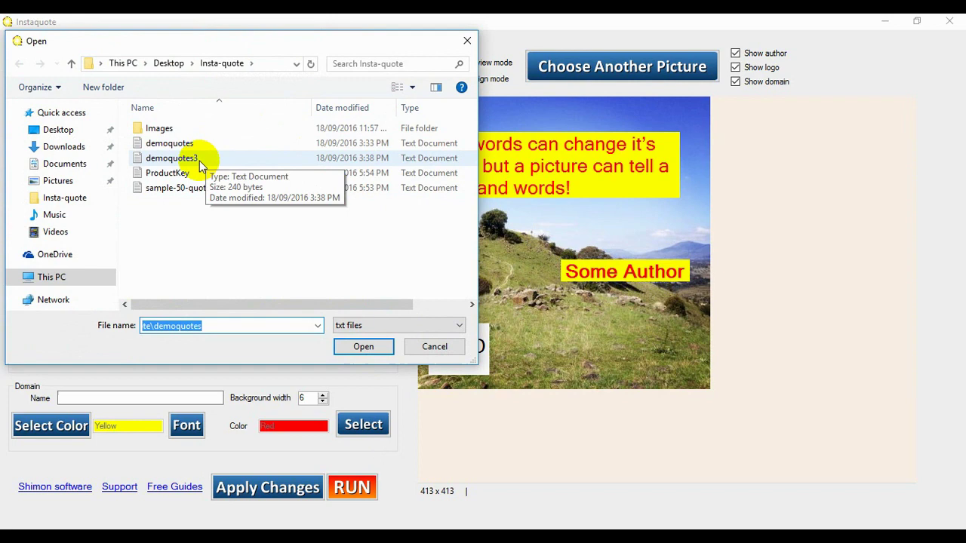
{"action": "left_click", "coordinate": [199, 161]}
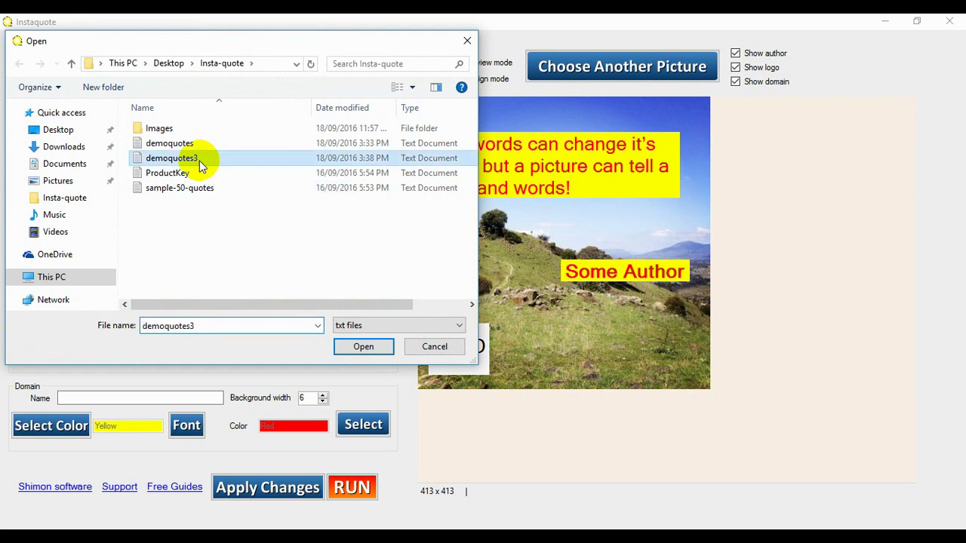
{"action": "left_click", "coordinate": [361, 347]}
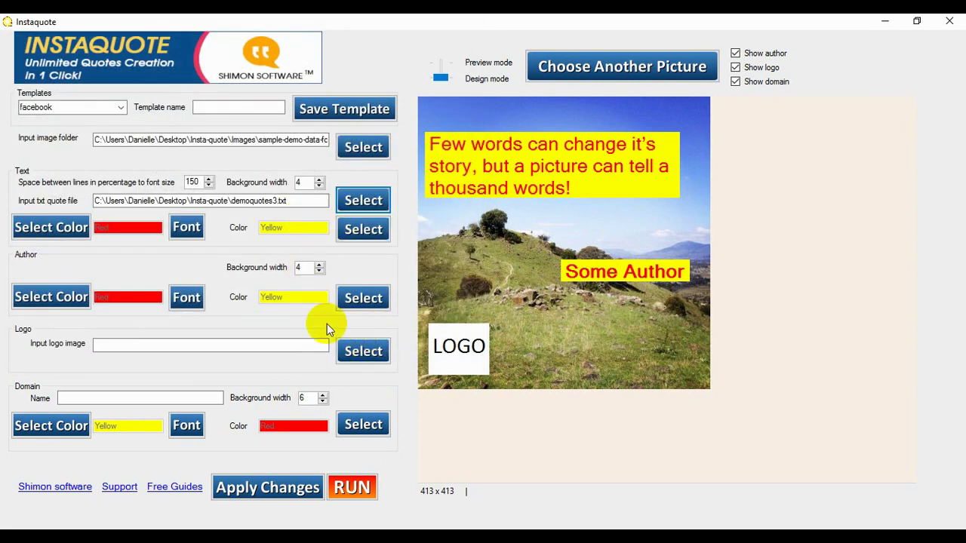
- Generate the three quote images from demoquotes3.txt and open the first one, Image-facebook-slides00037.jpg
{"action": "left_click", "coordinate": [265, 489]}
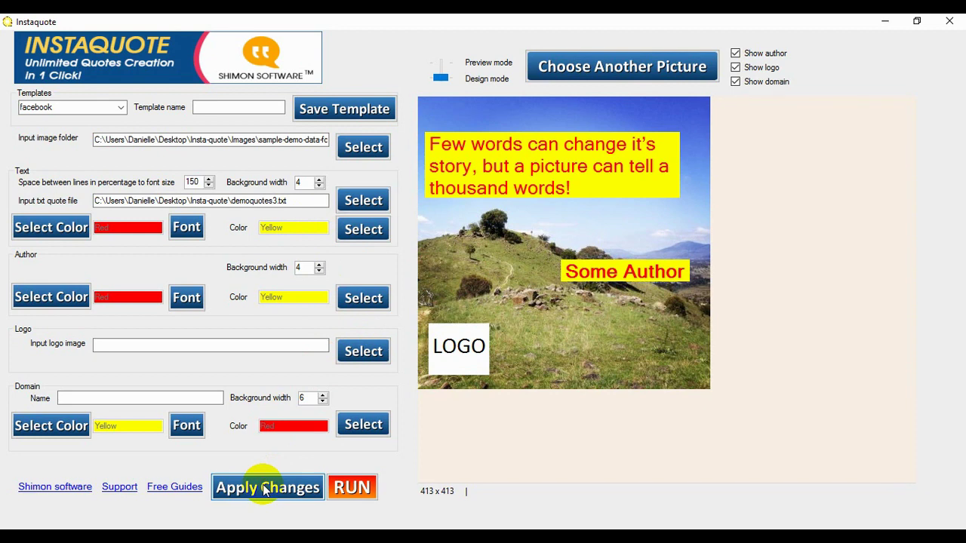
{"action": "left_click", "coordinate": [353, 489]}
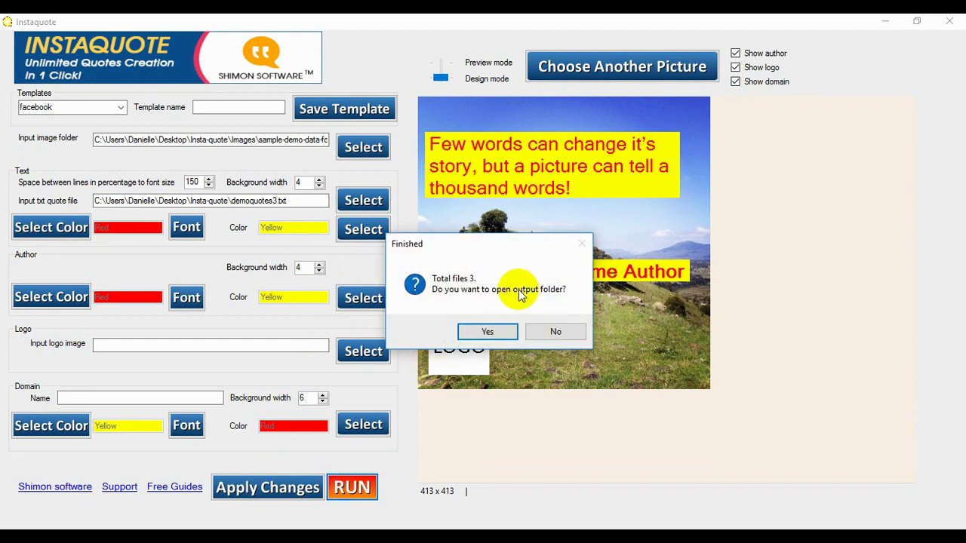
{"action": "left_click", "coordinate": [487, 333]}
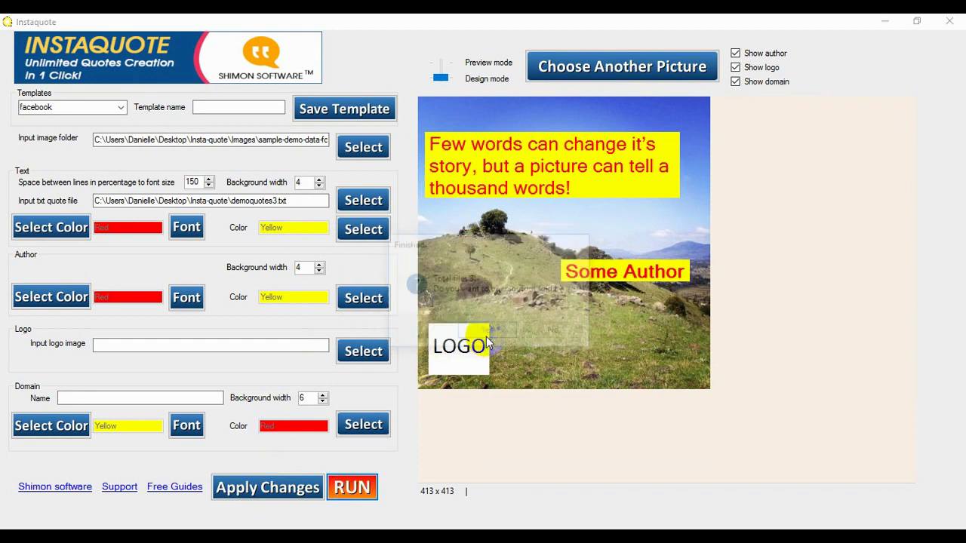
{"action": "double_click", "coordinate": [240, 141]}
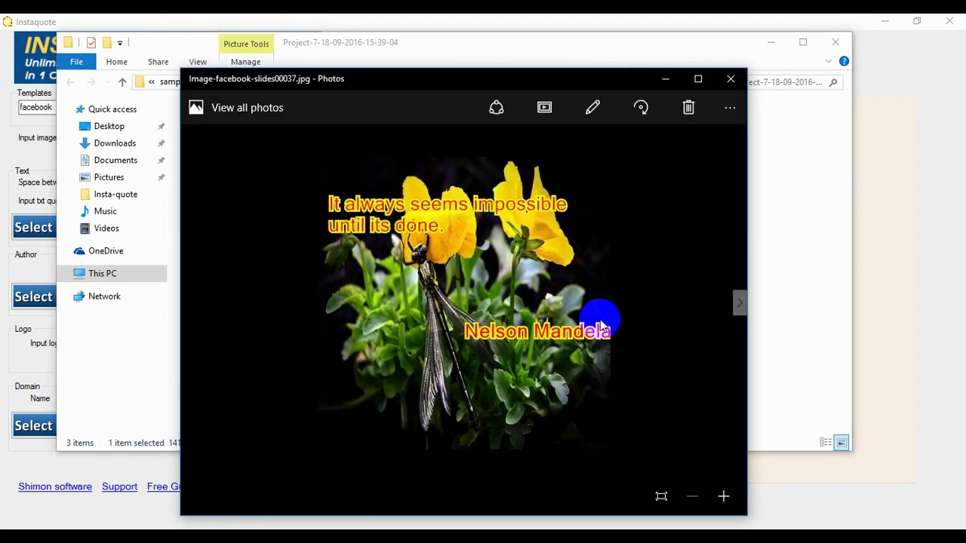
- Look through the second and third generated images, then close Photos and the output folder
{"action": "key", "text": "Right"}
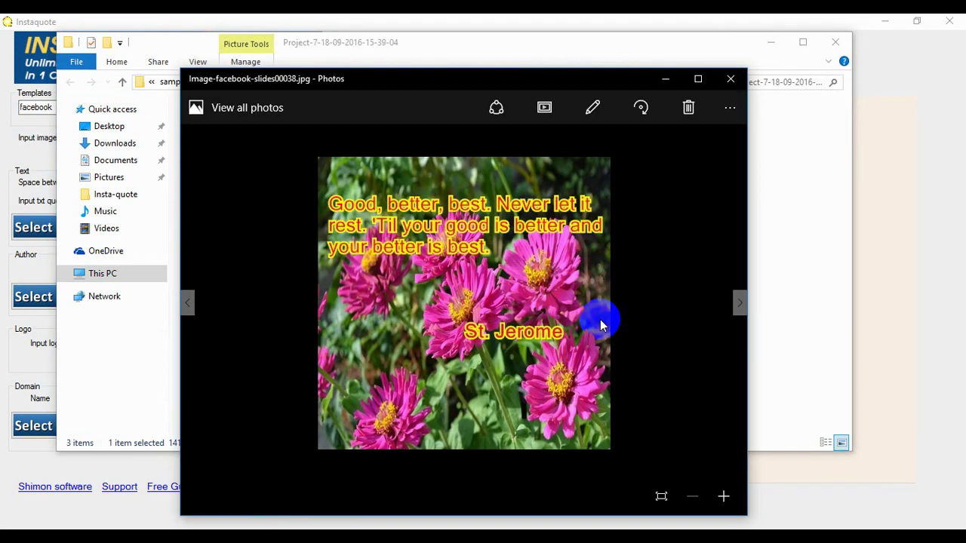
{"action": "key", "text": "Right"}
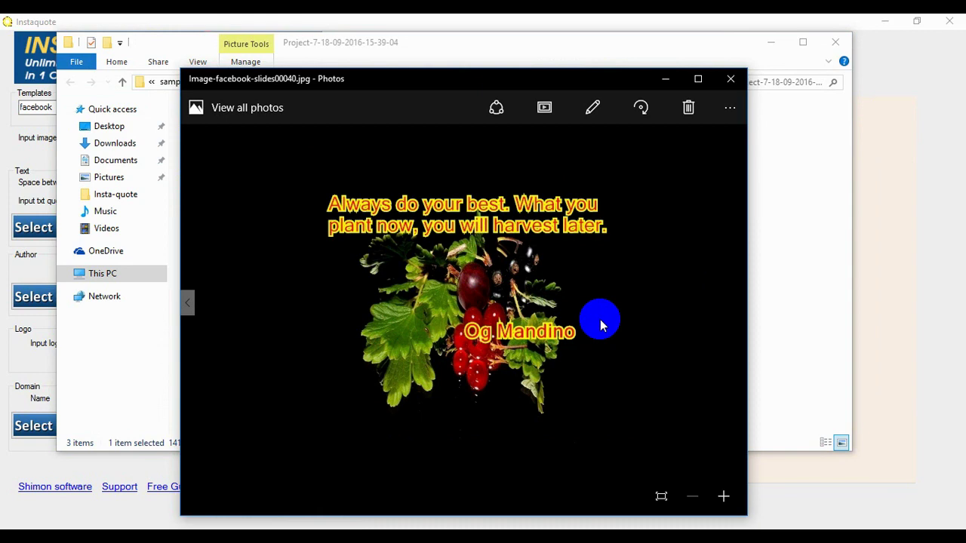
{"action": "left_click", "coordinate": [730, 79]}
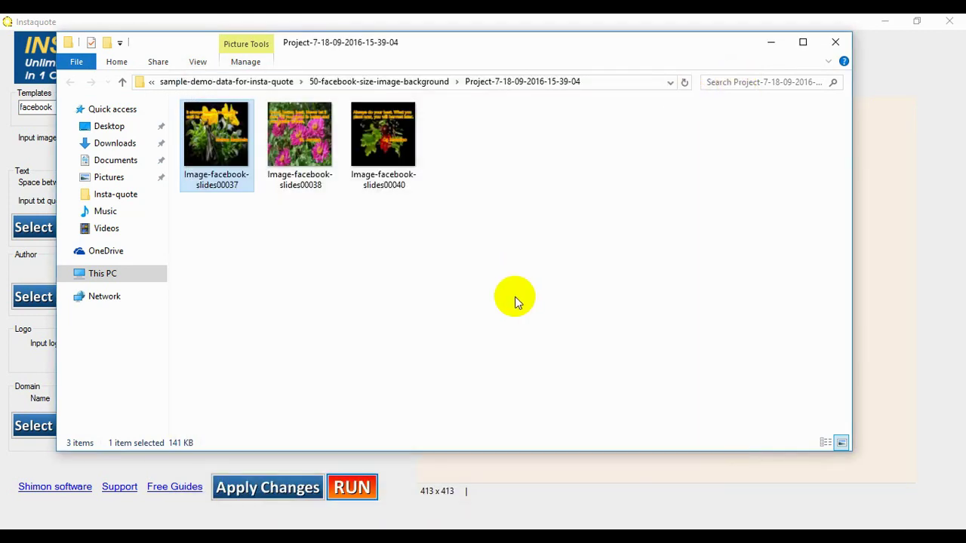
{"action": "left_click", "coordinate": [847, 43]}
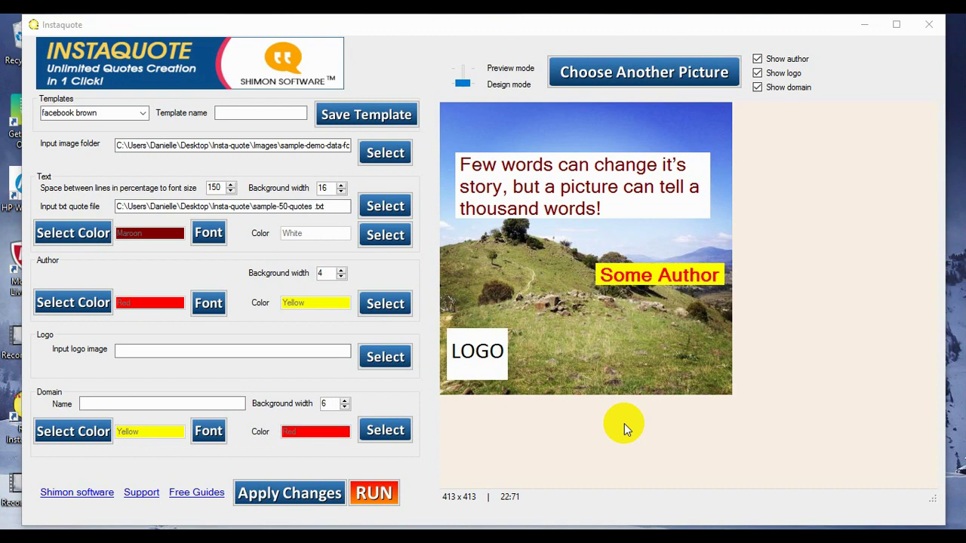
- Load the facebook template and apply it to the preview
{"action": "left_click", "coordinate": [143, 114]}
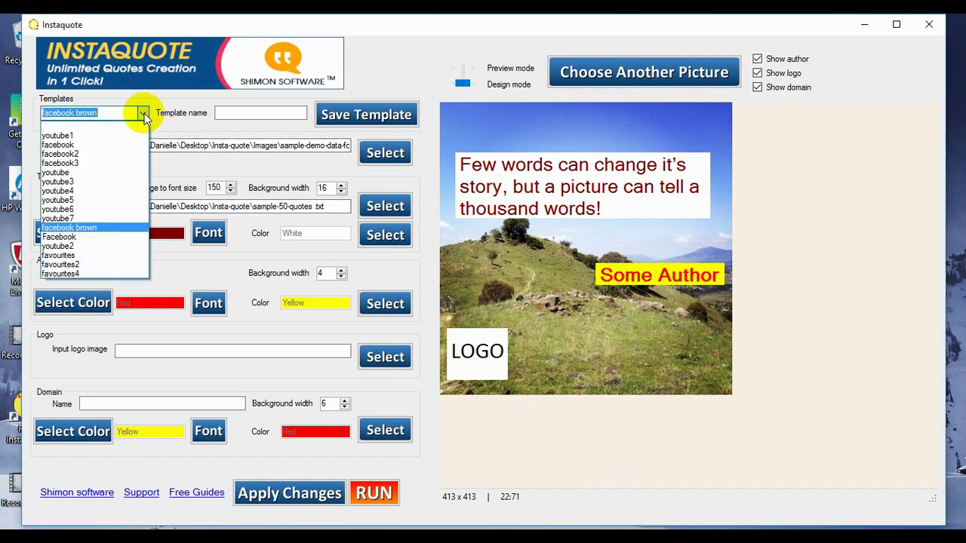
{"action": "left_click", "coordinate": [87, 146]}
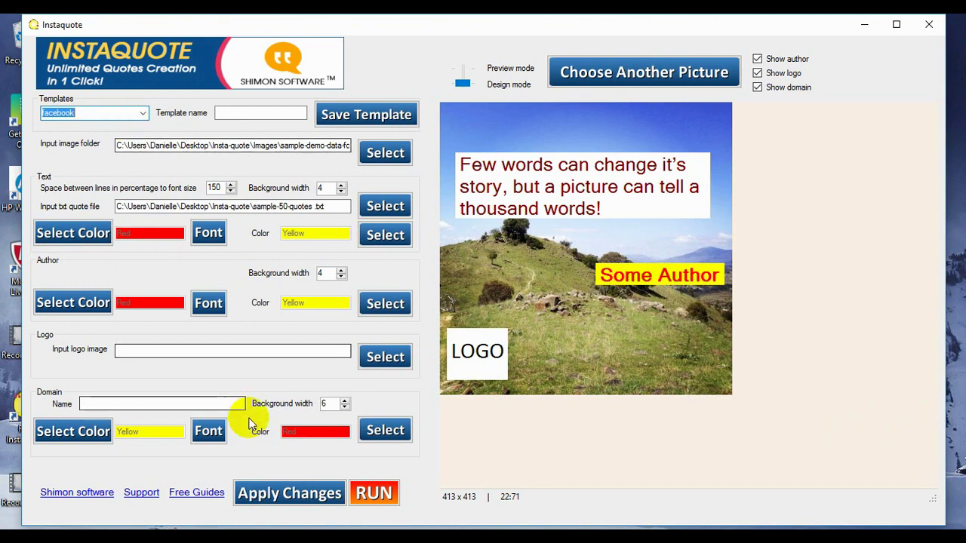
{"action": "left_click", "coordinate": [302, 492]}
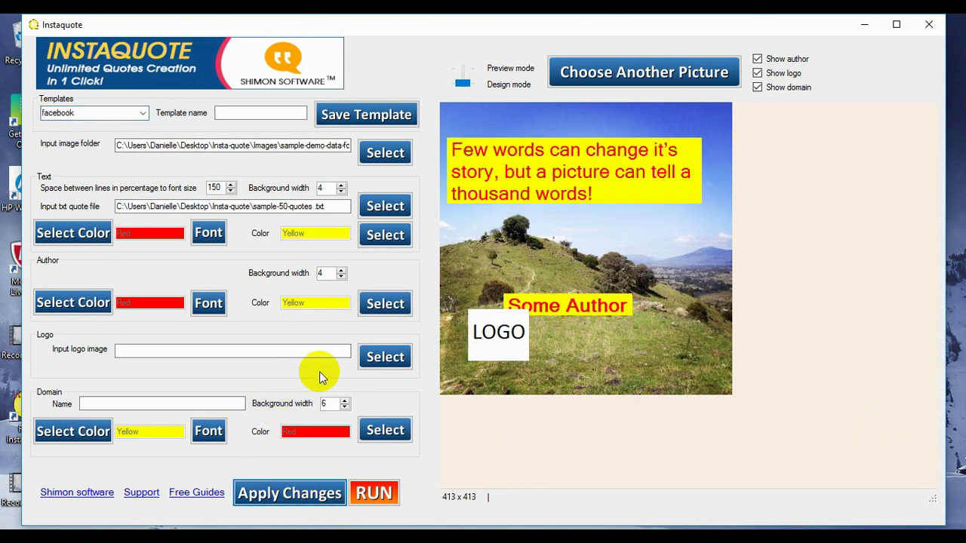
- Move the LOGO box lower and Some Author up and right, then hide the logo
{"action": "left_click_drag", "start_coordinate": [498, 336], "coordinate": [490, 349]}
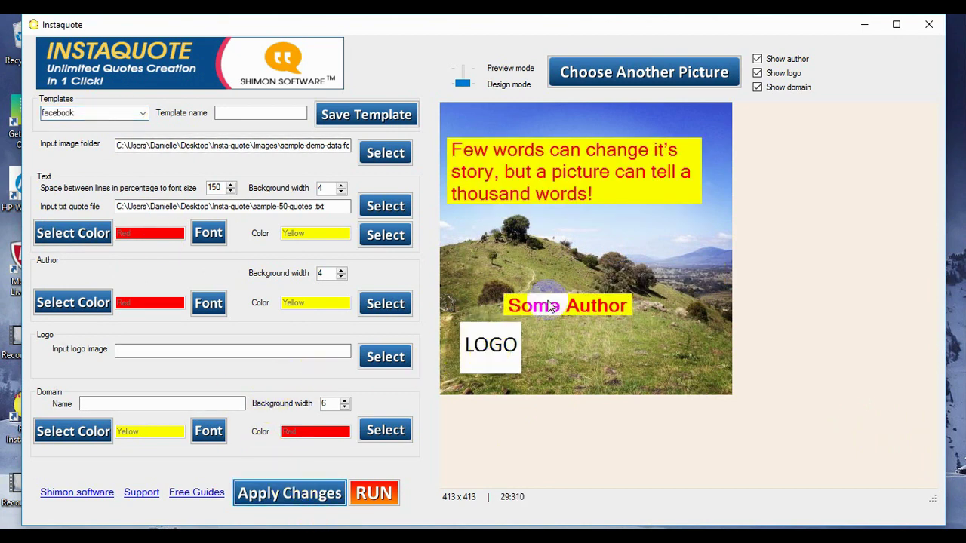
{"action": "left_click_drag", "start_coordinate": [550, 305], "coordinate": [609, 277]}
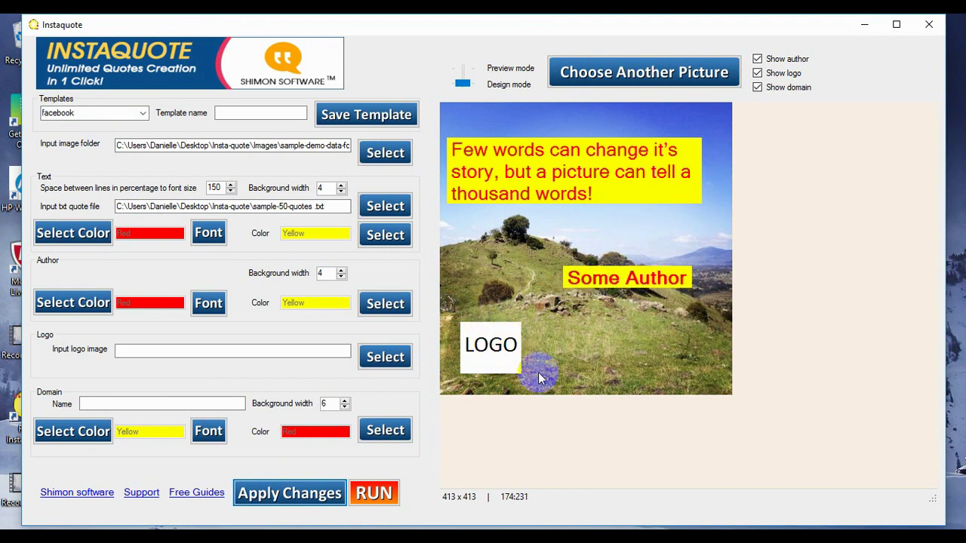
{"action": "left_click", "coordinate": [757, 73]}
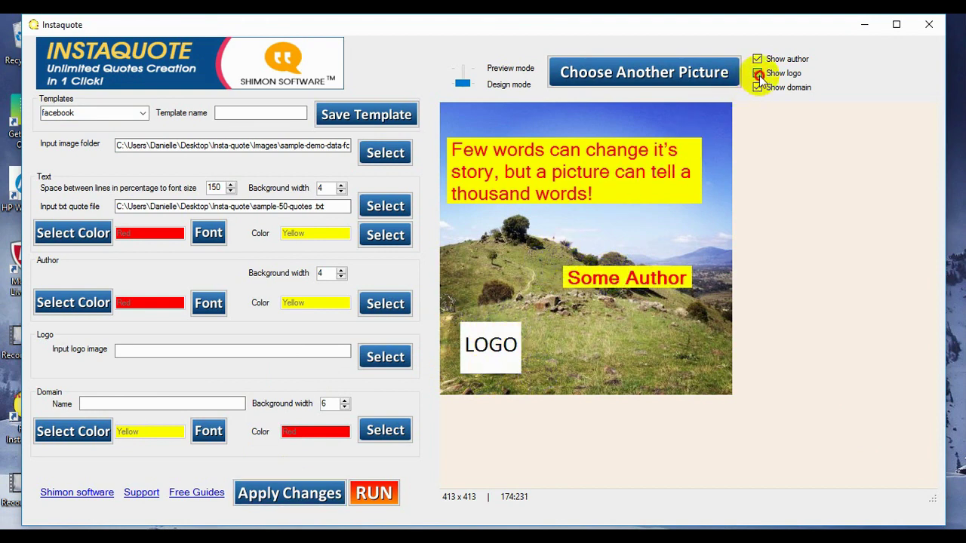
{"action": "left_click", "coordinate": [477, 330]}
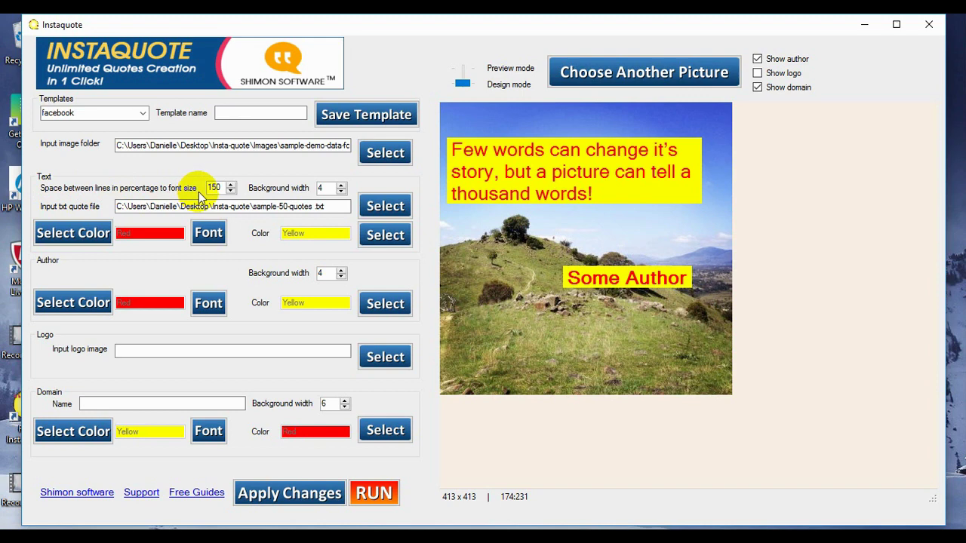
{"action": "left_click", "coordinate": [466, 83]}
{"action": "left_click_drag", "start_coordinate": [466, 83], "coordinate": [462, 66]}
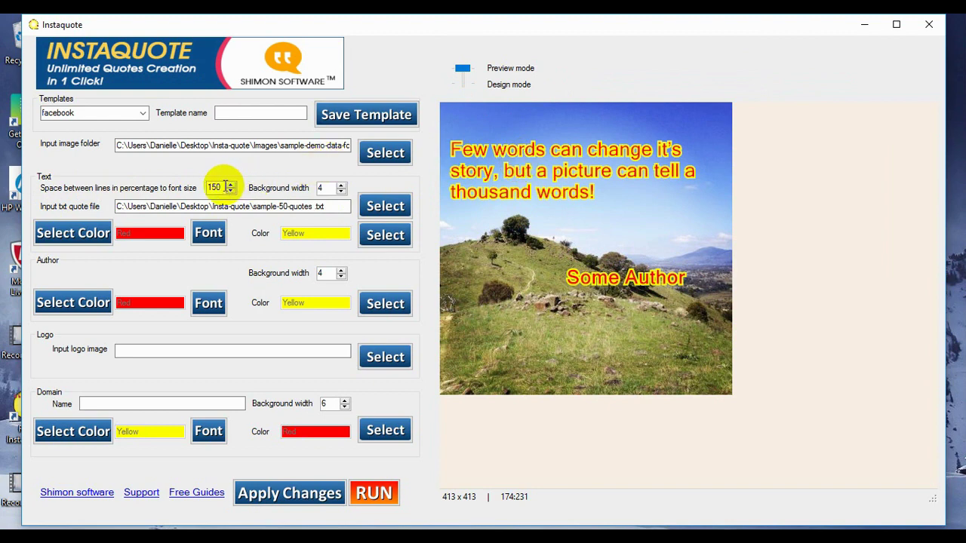
{"action": "left_click_drag", "start_coordinate": [226, 186], "coordinate": [198, 192]}
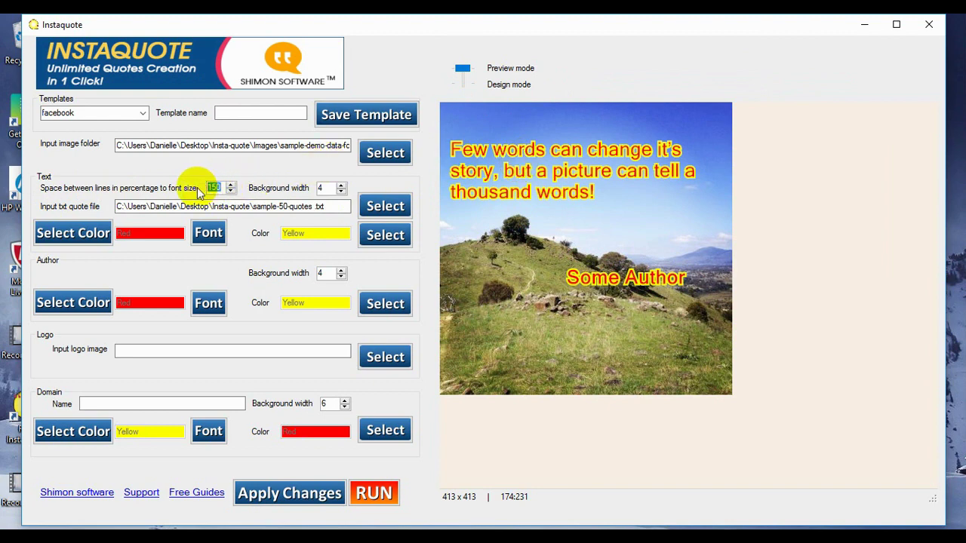
{"action": "type", "text": "300"}
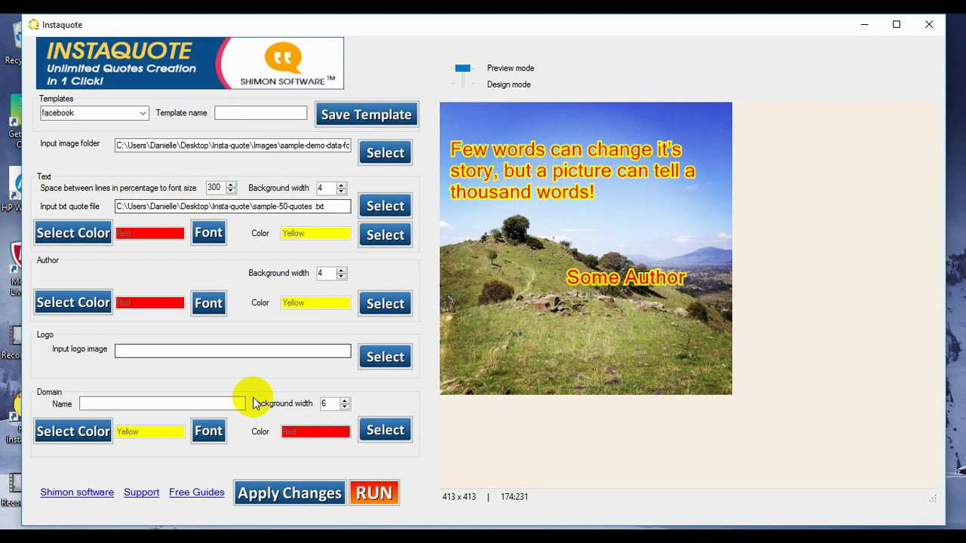
{"action": "left_click", "coordinate": [293, 494]}
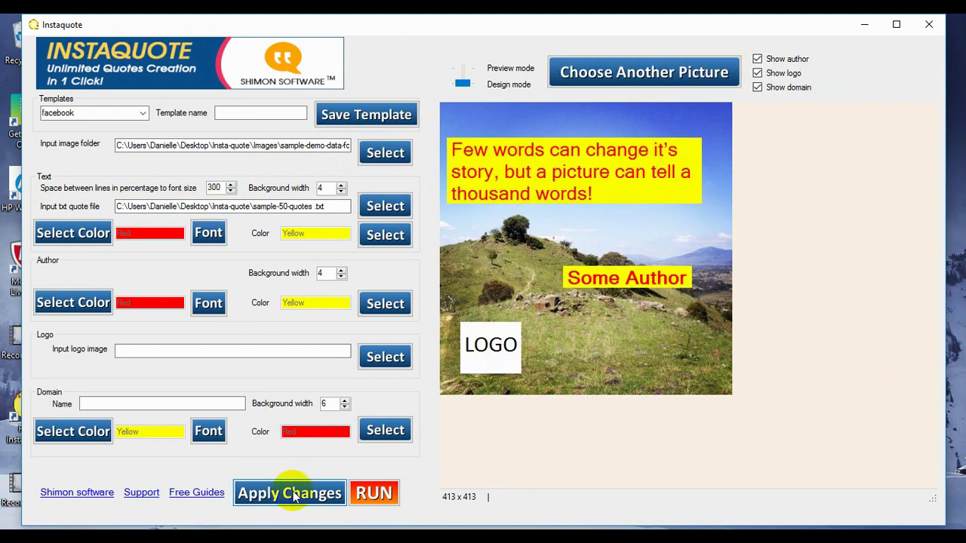
{"action": "left_click", "coordinate": [460, 81]}
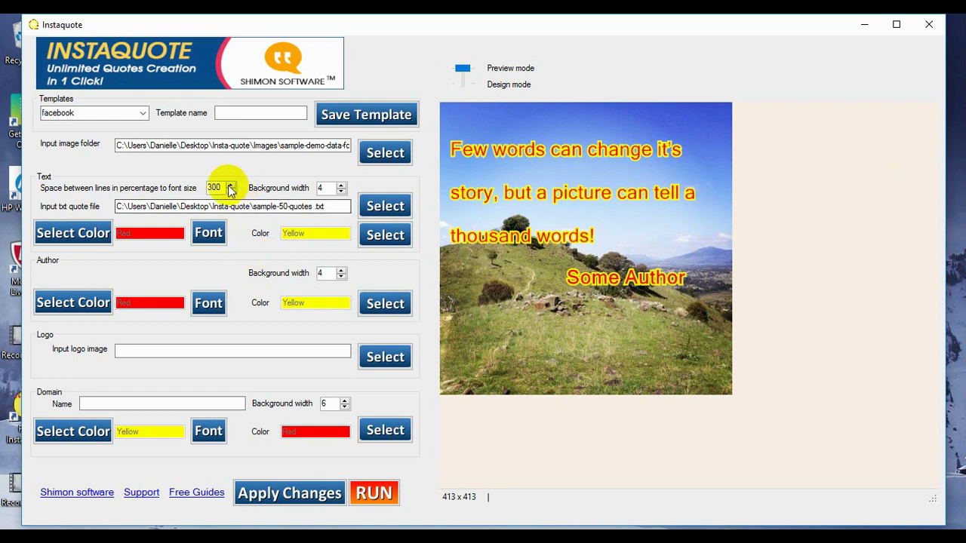
{"action": "left_click_drag", "start_coordinate": [224, 186], "coordinate": [201, 193]}
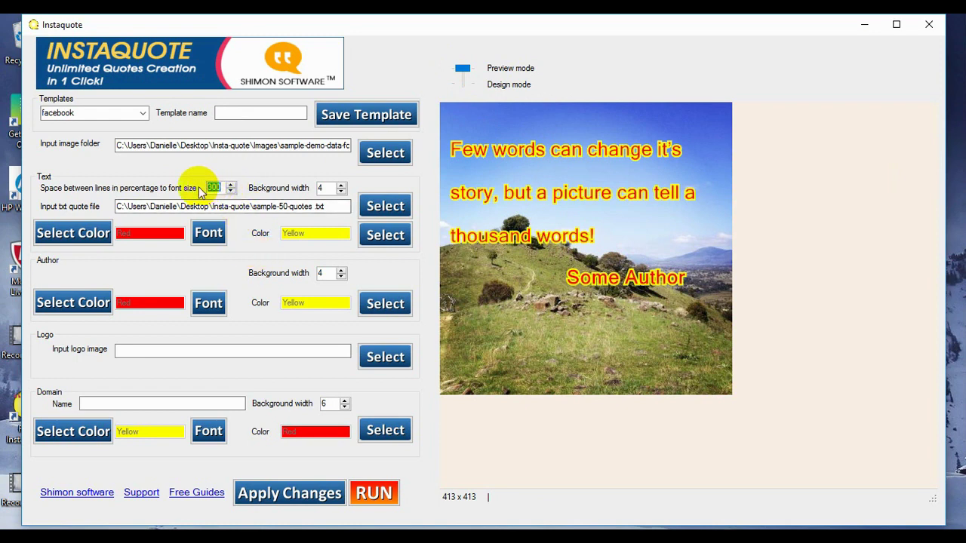
{"action": "type", "text": "100"}
{"action": "left_click", "coordinate": [278, 495]}
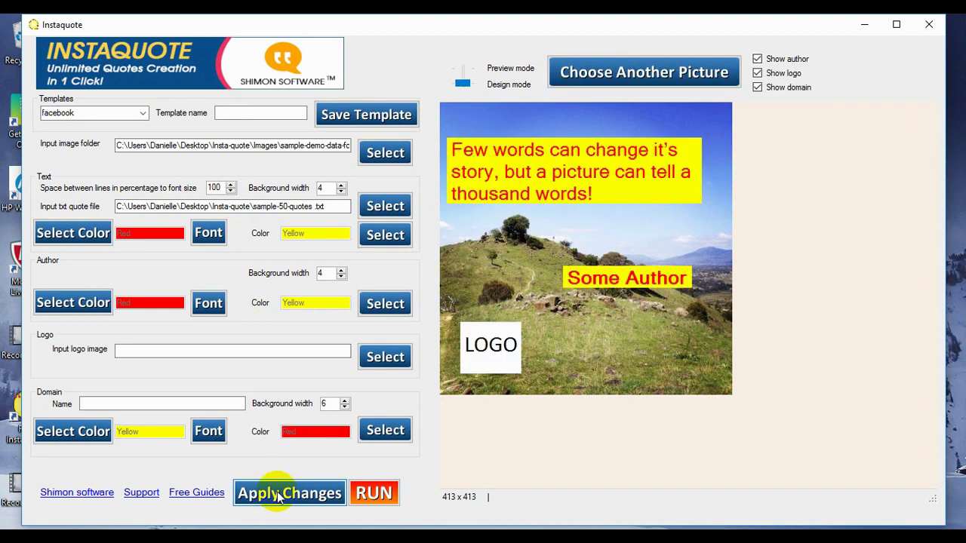
{"action": "left_click_drag", "start_coordinate": [465, 90], "coordinate": [459, 63]}
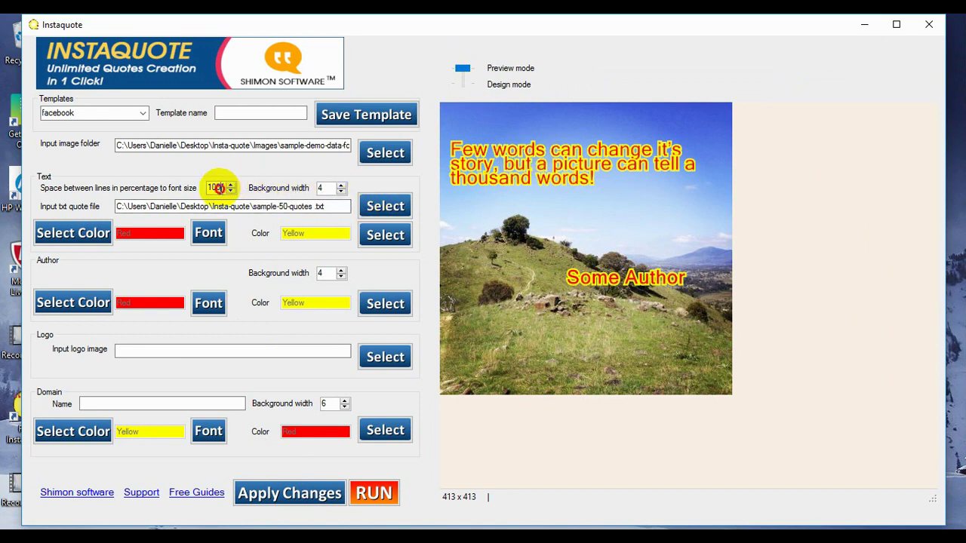
{"action": "left_click_drag", "start_coordinate": [216, 188], "coordinate": [206, 194]}
{"action": "type", "text": "1"}
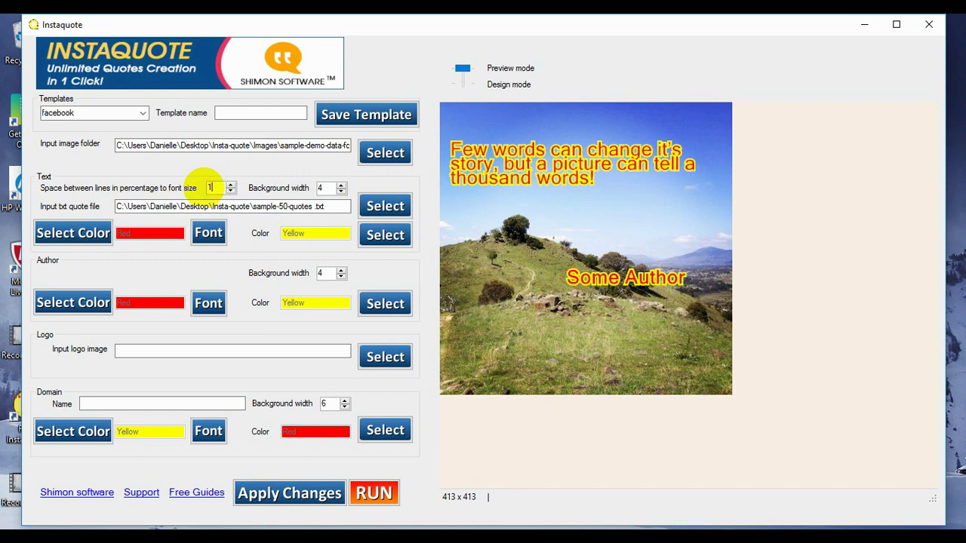
{"action": "type", "text": "50"}
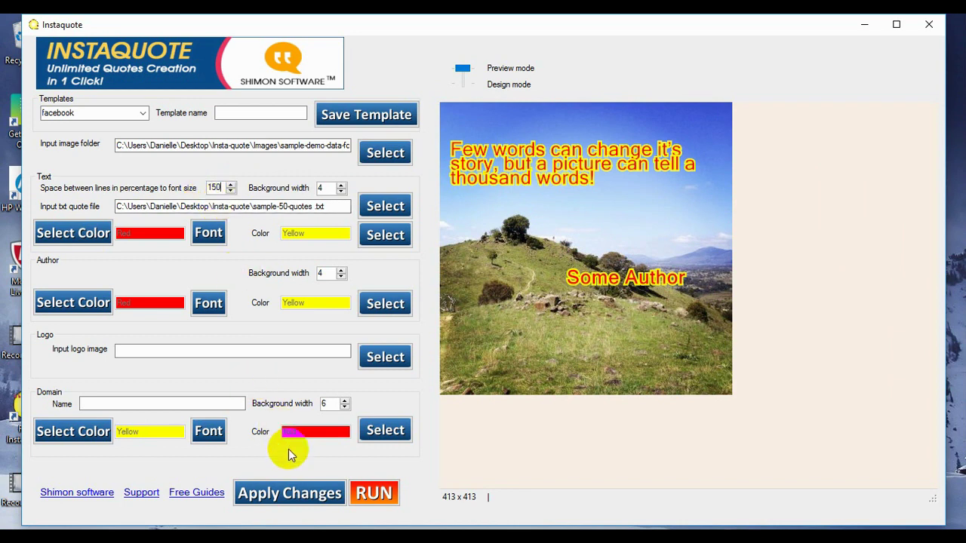
{"action": "left_click", "coordinate": [283, 498]}
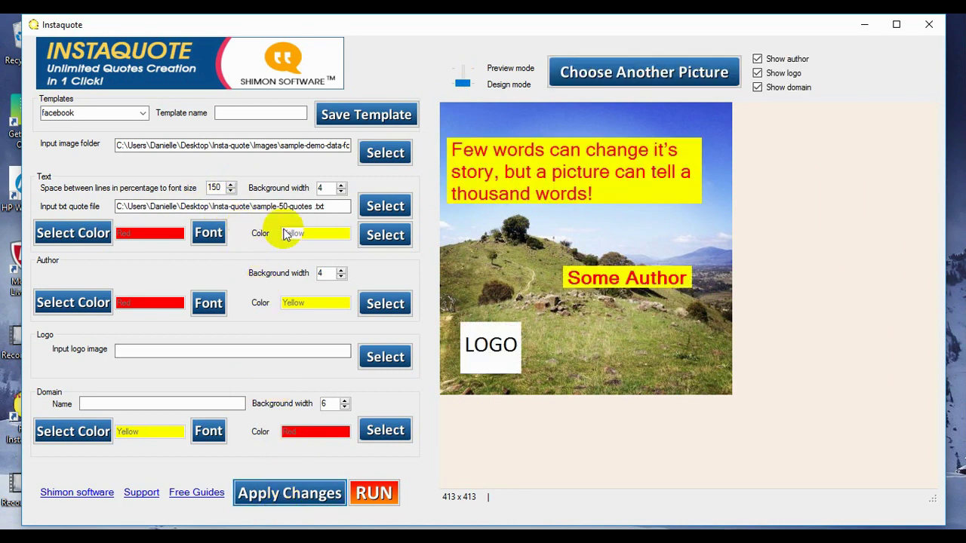
- Try a quote text background width of 12 and view it in Preview mode
{"action": "left_click", "coordinate": [461, 80]}
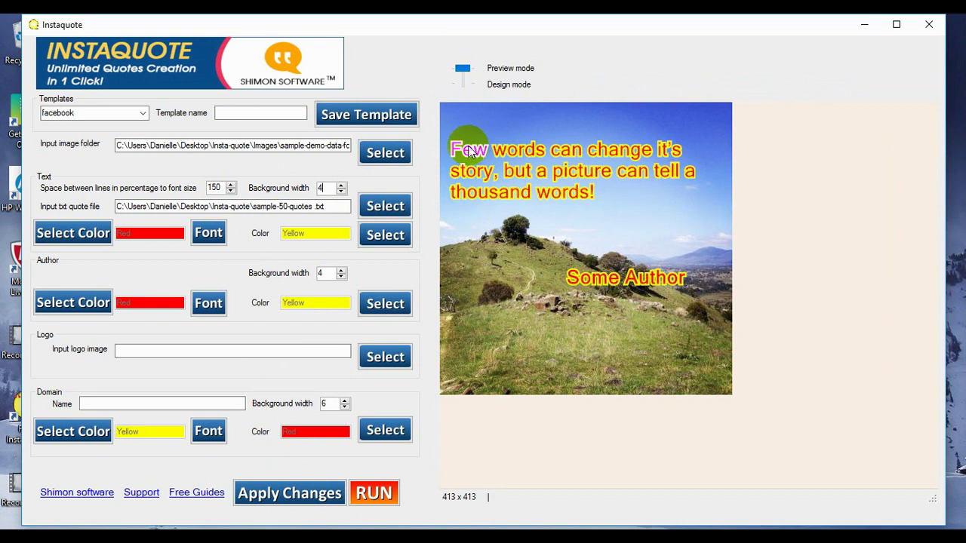
{"action": "double_click", "coordinate": [329, 187]}
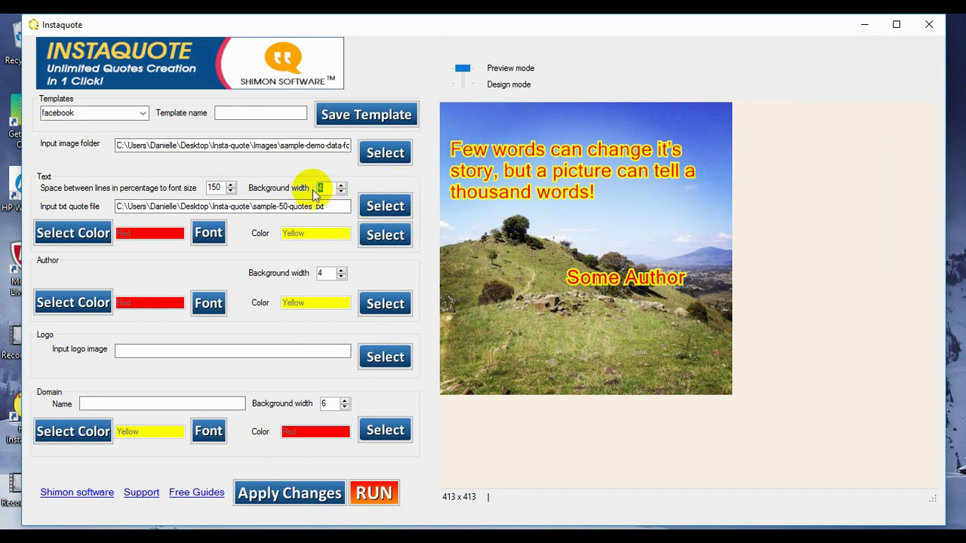
{"action": "type", "text": "12"}
{"action": "left_click", "coordinate": [302, 495]}
{"action": "left_click", "coordinate": [464, 77]}
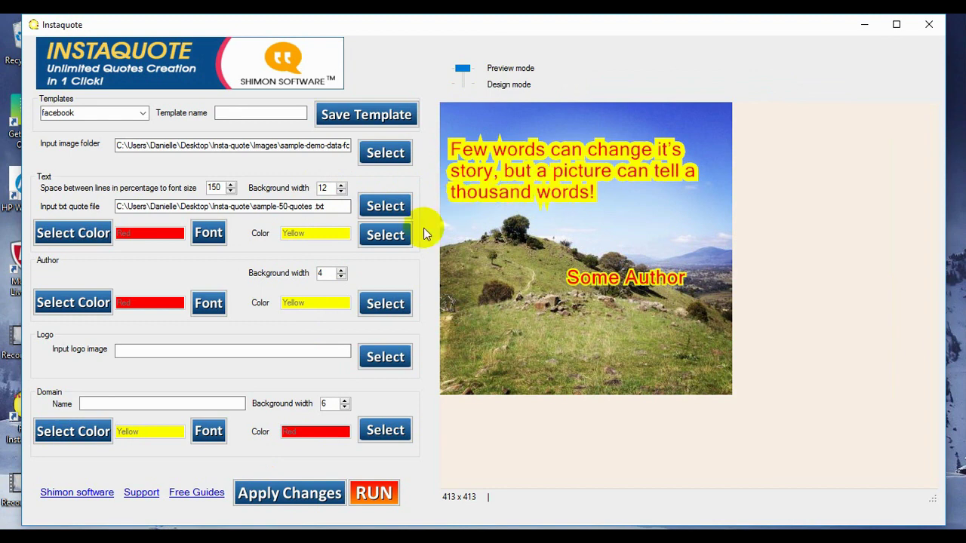
- Reduce the quote background width to 3, apply it, and return to Preview mode
{"action": "double_click", "coordinate": [323, 188]}
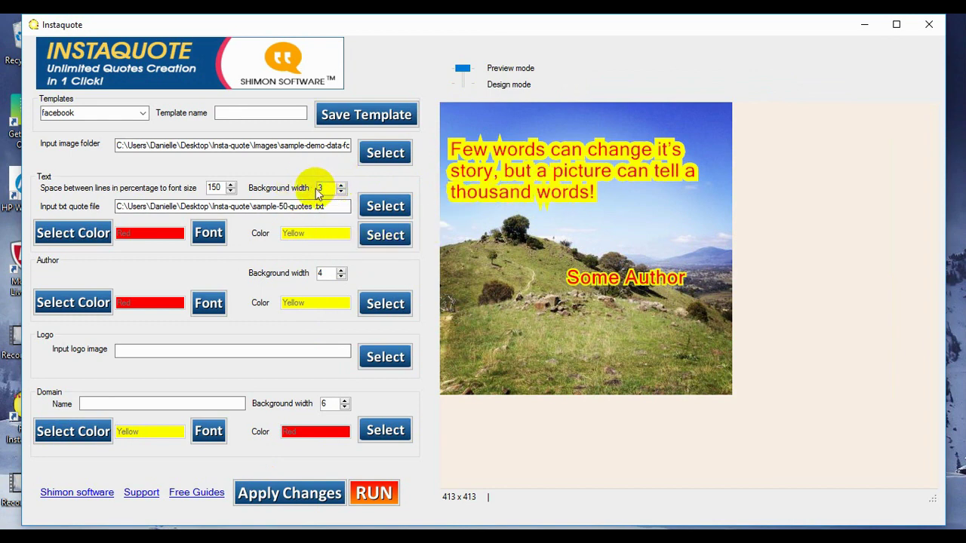
{"action": "type", "text": "3"}
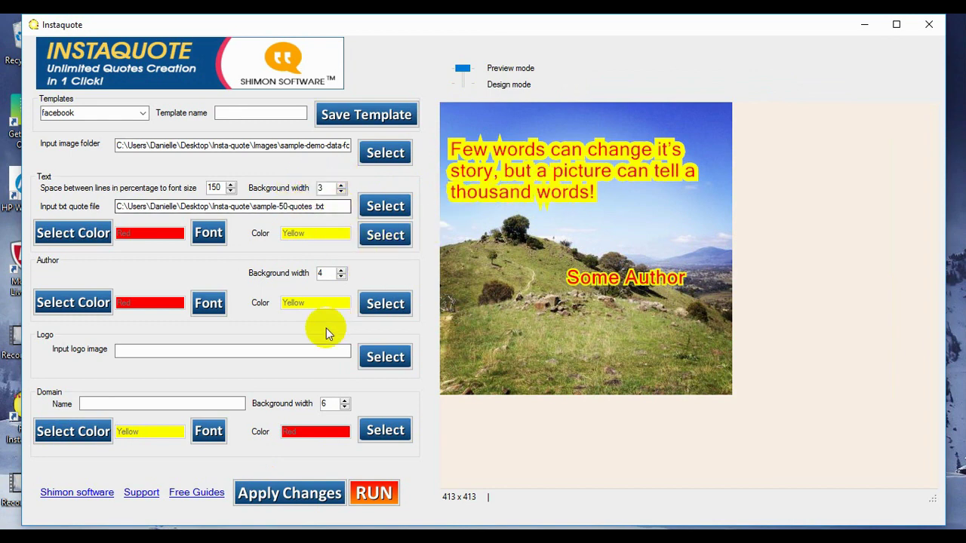
{"action": "left_click", "coordinate": [288, 494]}
{"action": "left_click", "coordinate": [467, 69]}
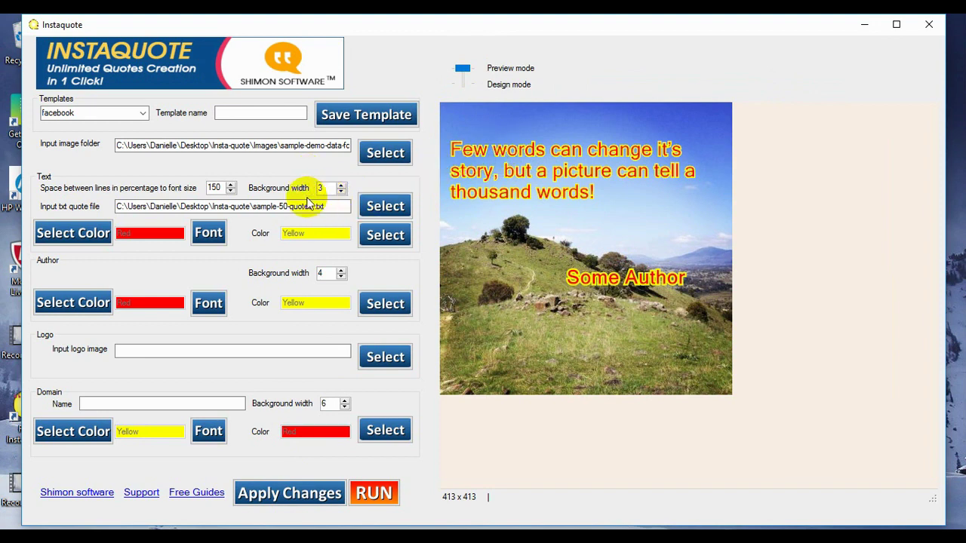
- Make the quote text navy with a light cyan background, apply it, and preview the result
{"action": "left_click", "coordinate": [80, 237]}
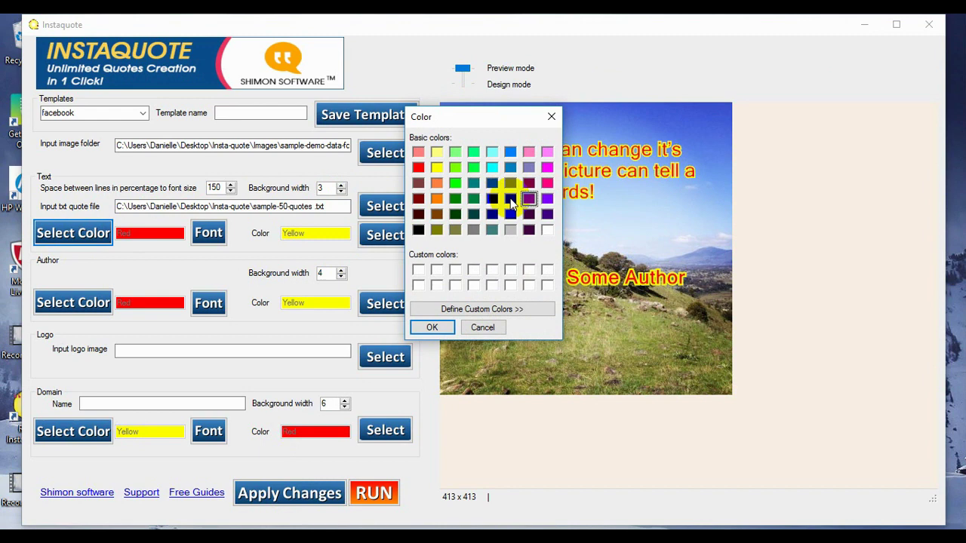
{"action": "left_click", "coordinate": [432, 328]}
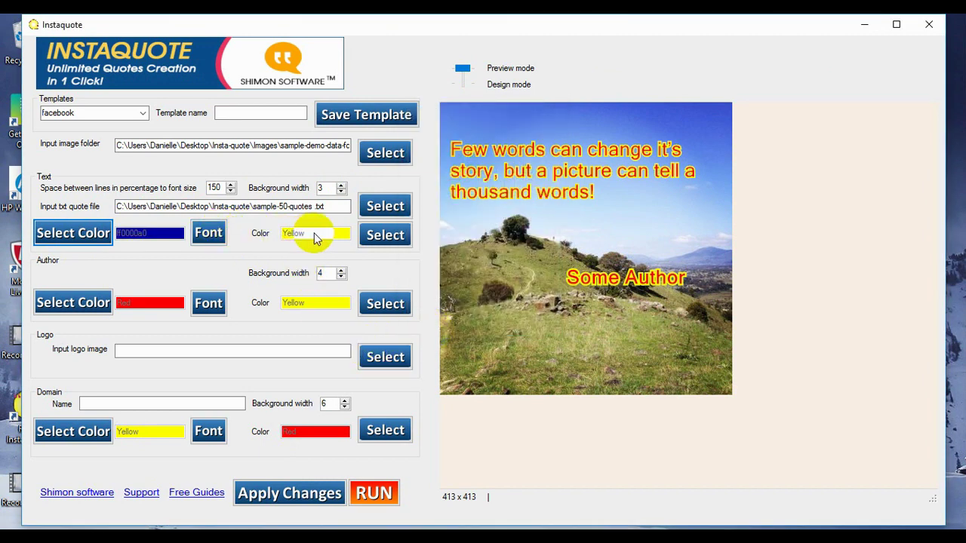
{"action": "left_click", "coordinate": [385, 235]}
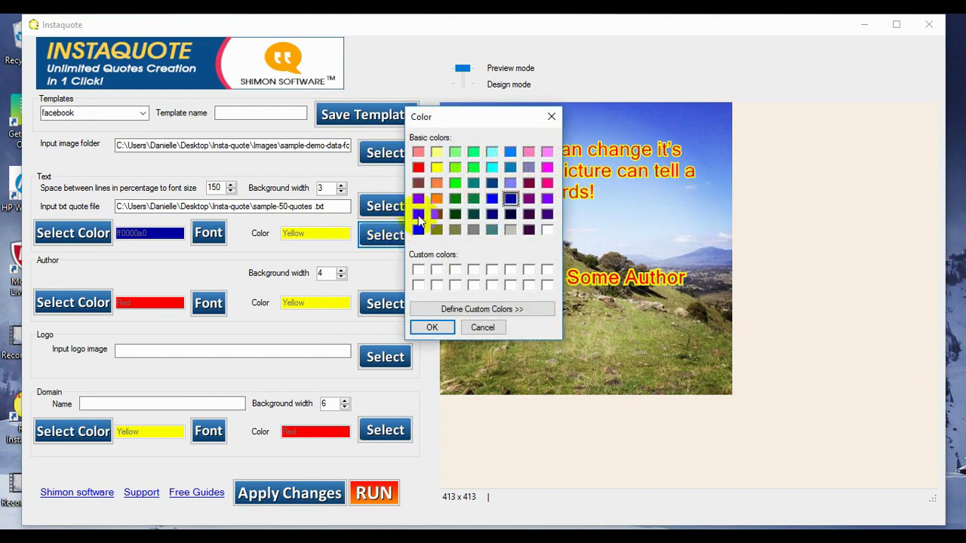
{"action": "left_click", "coordinate": [492, 152]}
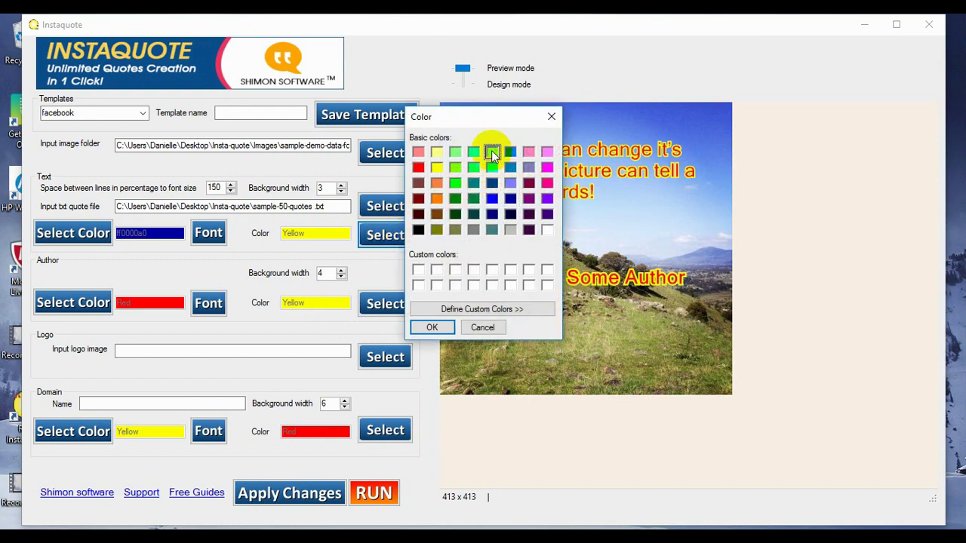
{"action": "left_click", "coordinate": [431, 328]}
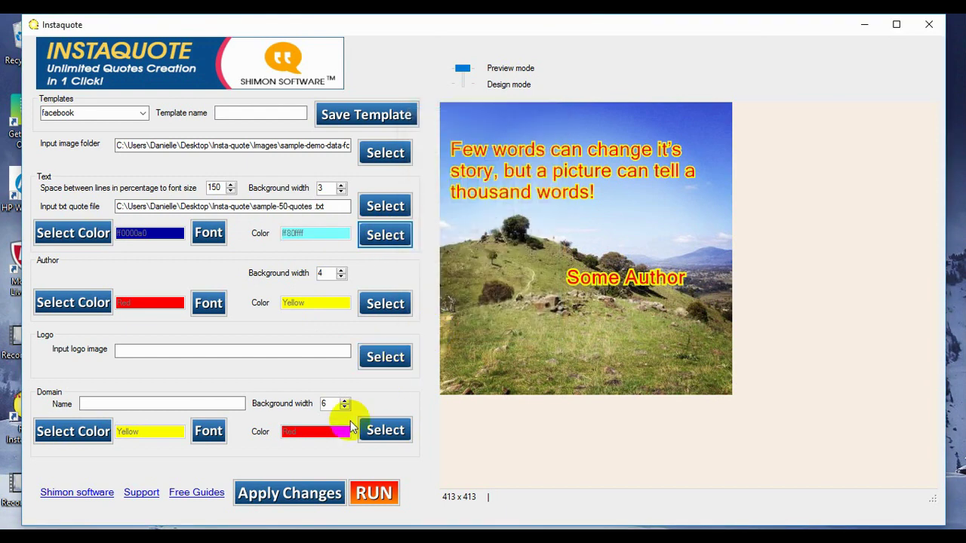
{"action": "left_click", "coordinate": [281, 494]}
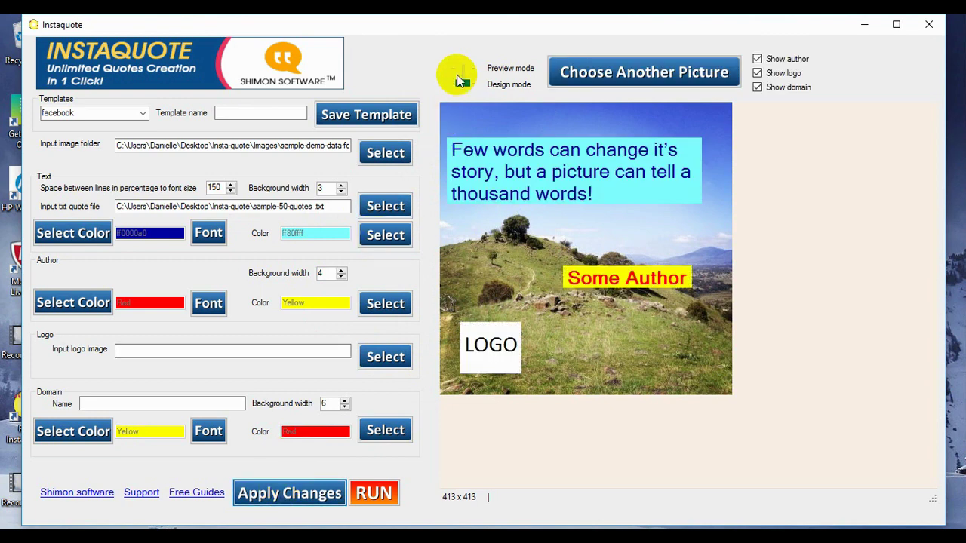
{"action": "left_click", "coordinate": [461, 74]}
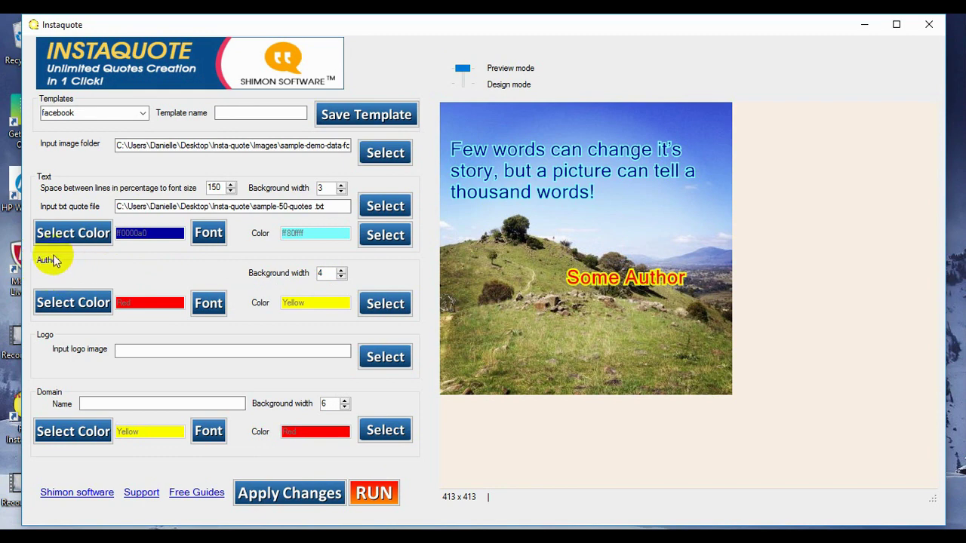
- Colour the author name pink on a purple background, preview it, and select the author background width
{"action": "left_click", "coordinate": [83, 311]}
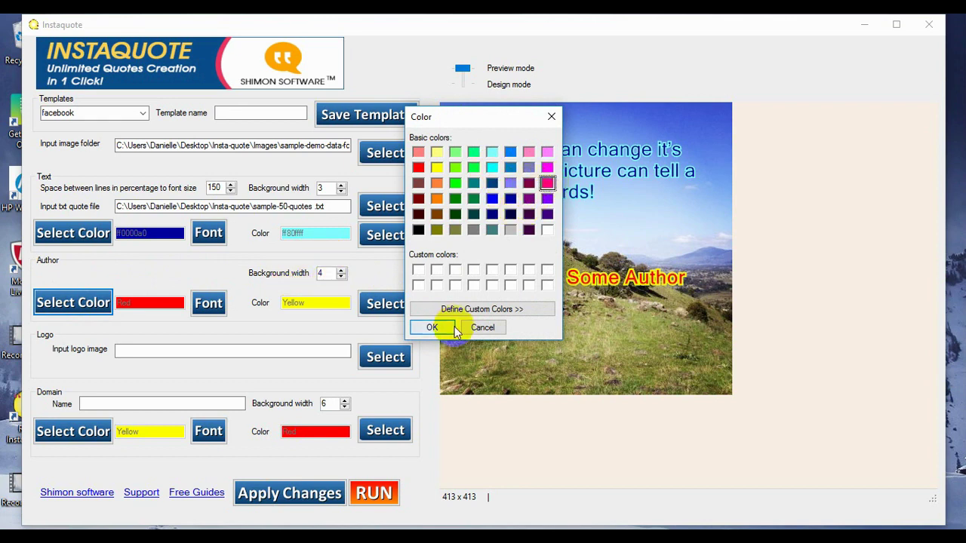
{"action": "left_click", "coordinate": [431, 326]}
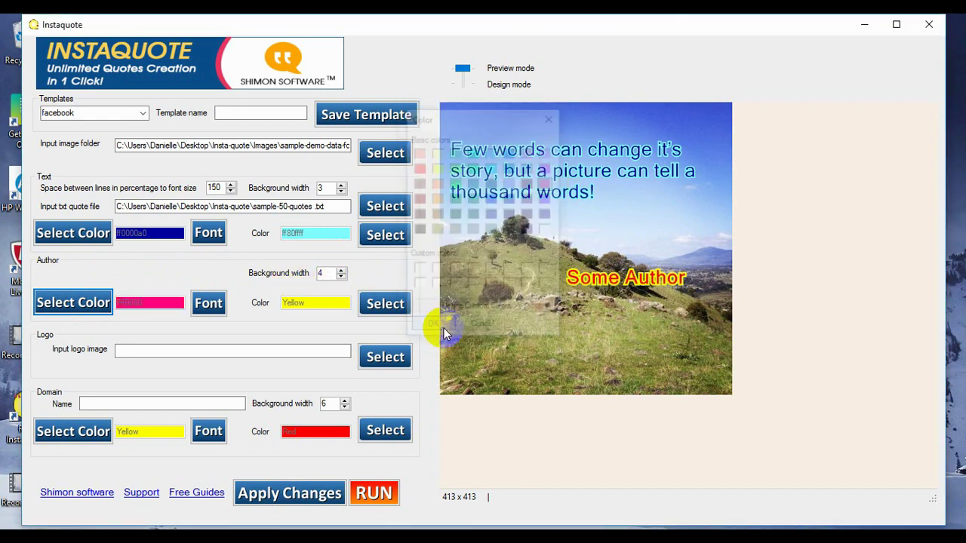
{"action": "left_click", "coordinate": [384, 305]}
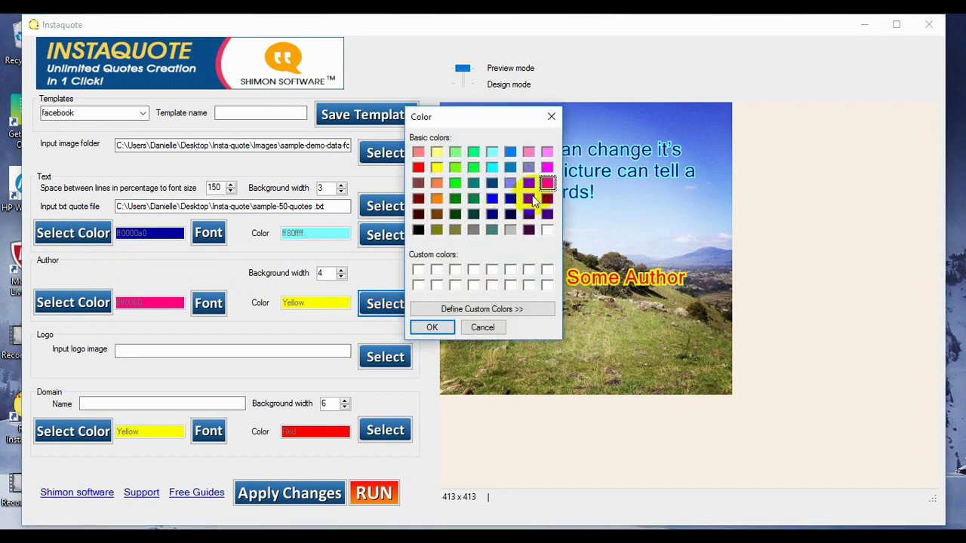
{"action": "left_click", "coordinate": [432, 326]}
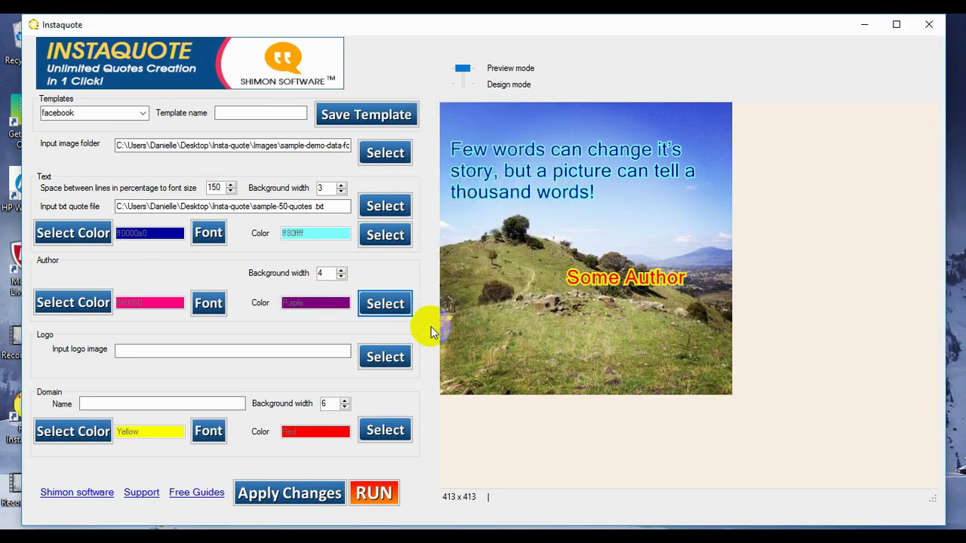
{"action": "left_click", "coordinate": [291, 492]}
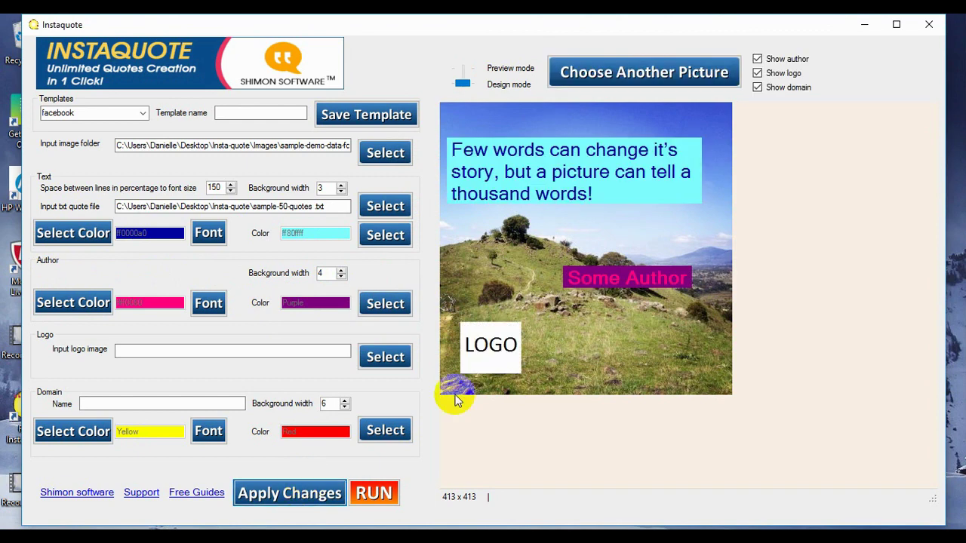
{"action": "left_click_drag", "start_coordinate": [463, 83], "coordinate": [461, 61]}
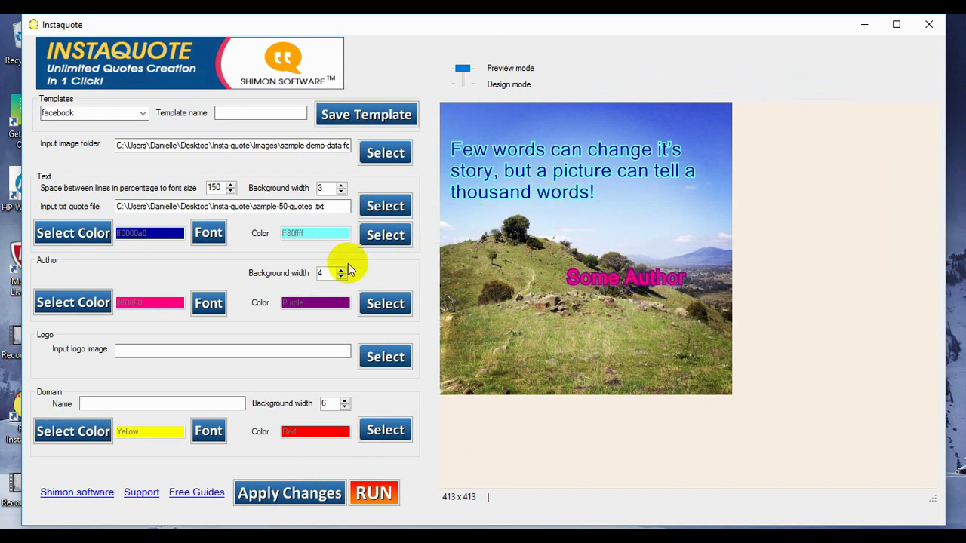
{"action": "double_click", "coordinate": [318, 274]}
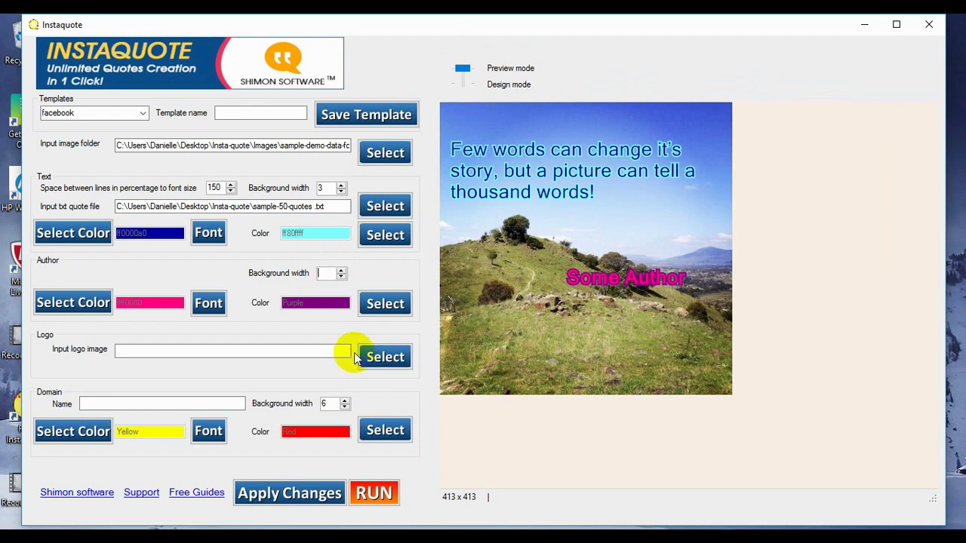
- Apply the author background width of 8 and return to the clean preview
{"action": "left_click", "coordinate": [289, 496]}
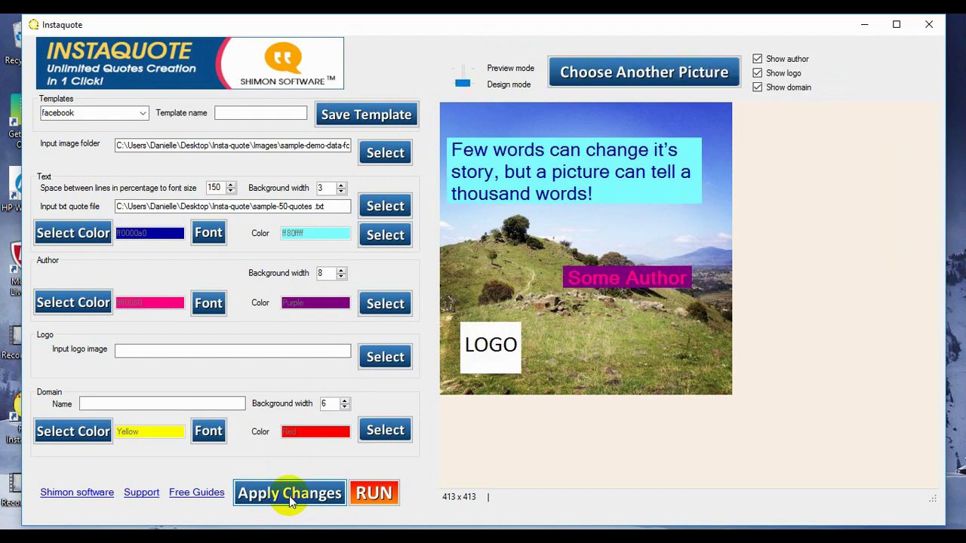
{"action": "left_click", "coordinate": [460, 80]}
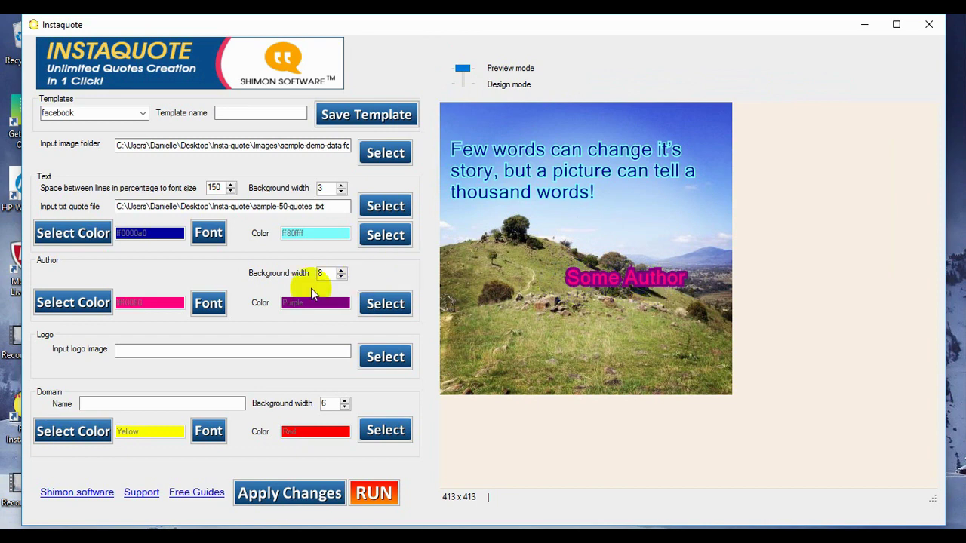
- Set the quote font to Segoe Script Oblique at size 28 and view the finished preview
{"action": "left_click", "coordinate": [206, 234]}
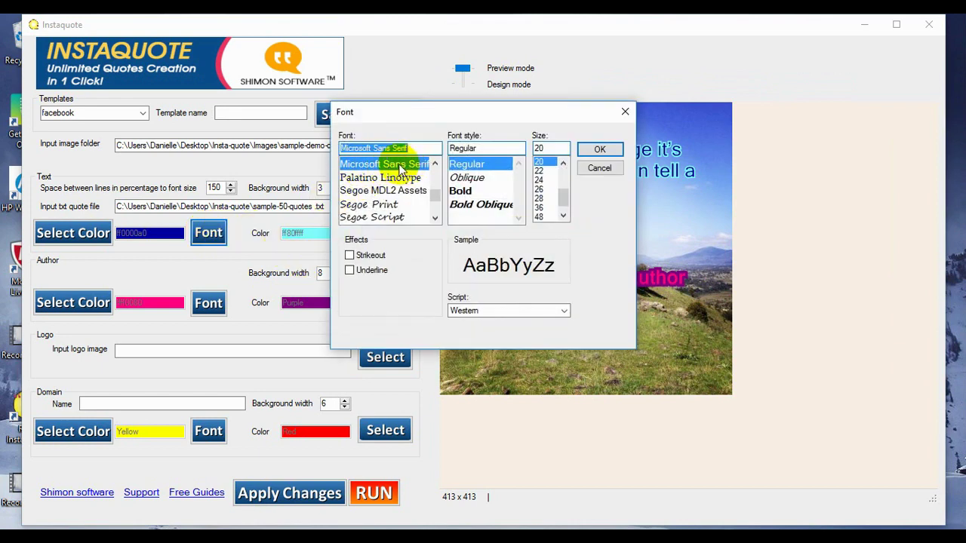
{"action": "left_click", "coordinate": [395, 217]}
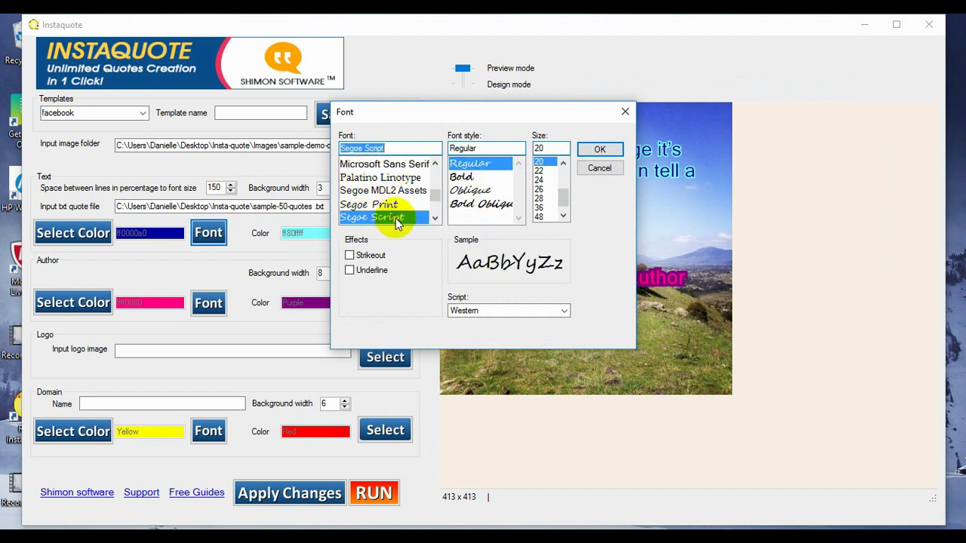
{"action": "left_click", "coordinate": [474, 192]}
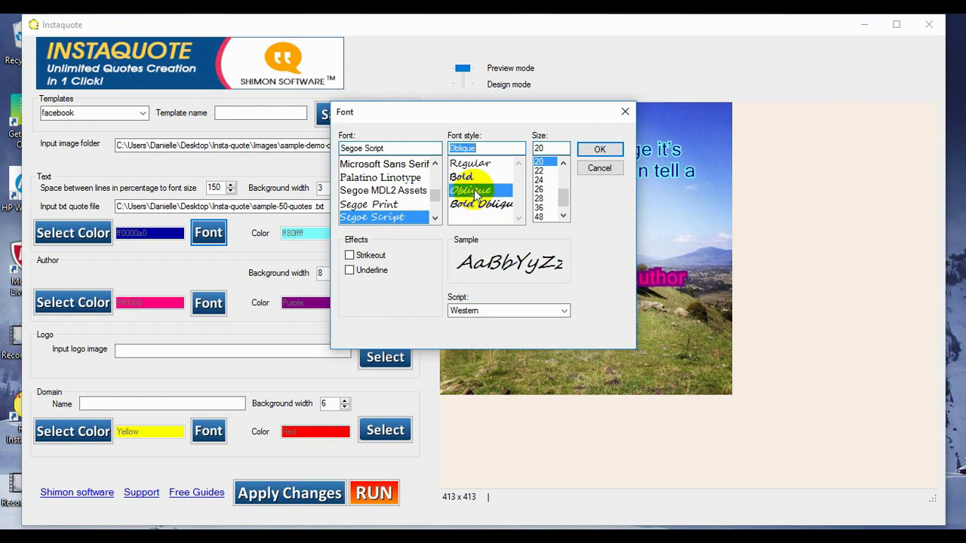
{"action": "left_click", "coordinate": [539, 189]}
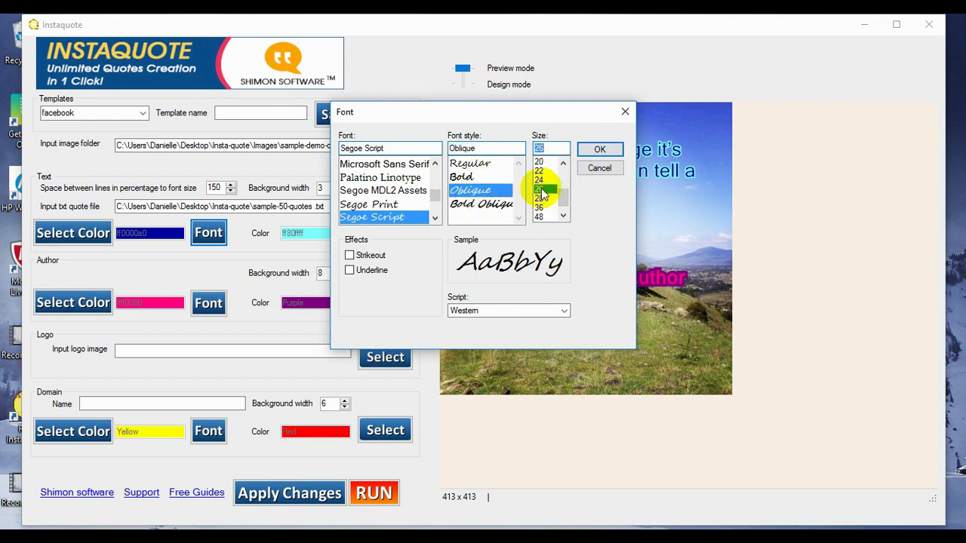
{"action": "left_click", "coordinate": [539, 198]}
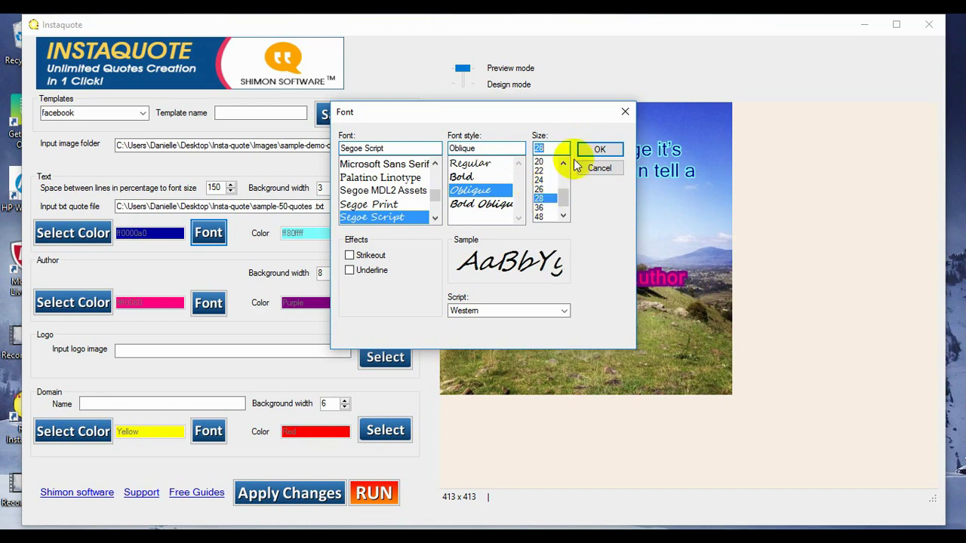
{"action": "left_click", "coordinate": [597, 149]}
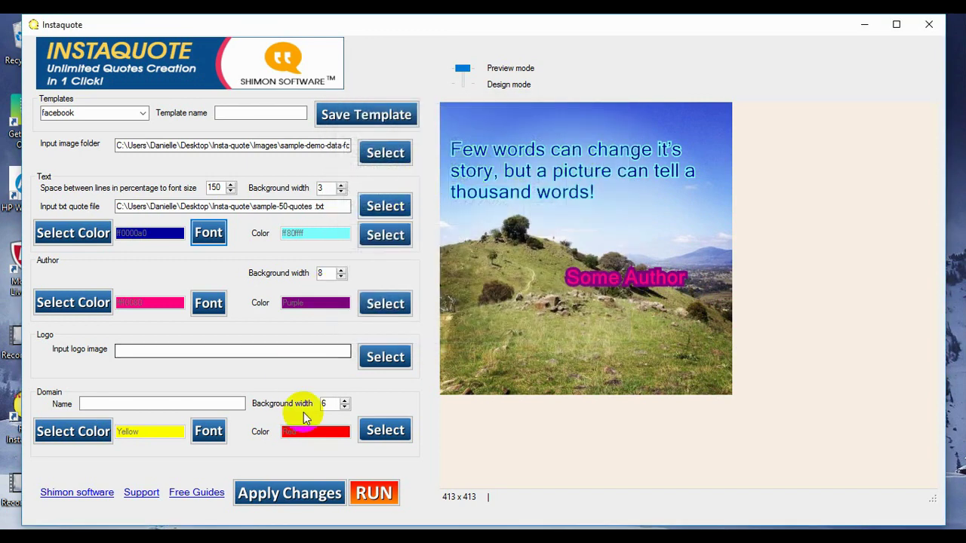
{"action": "left_click", "coordinate": [299, 486]}
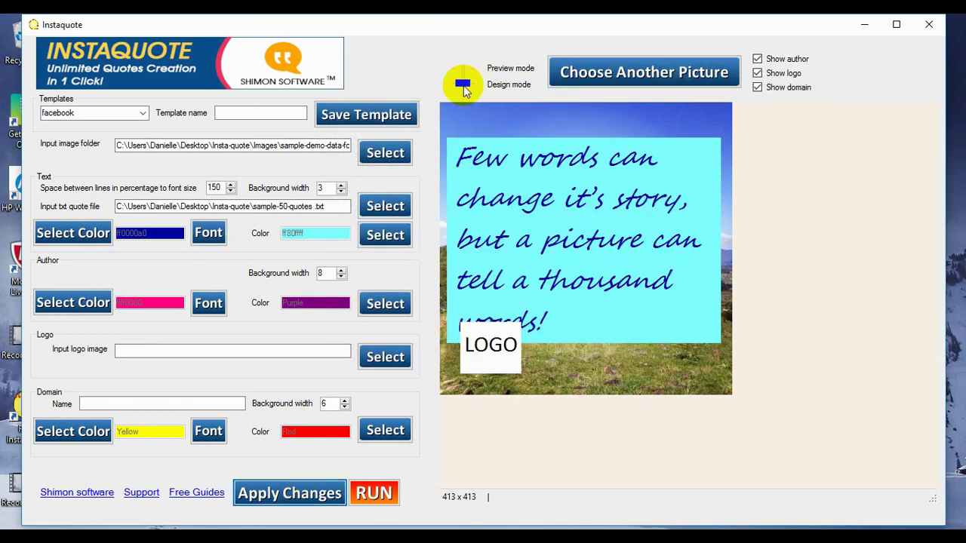
{"action": "left_click_drag", "start_coordinate": [463, 87], "coordinate": [462, 68]}
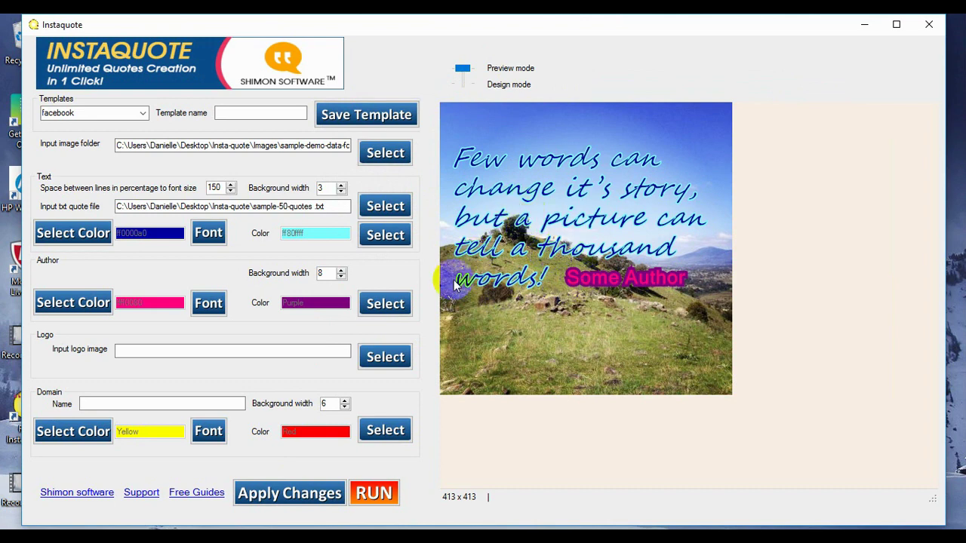
- Move the aqua quote panel to the top of the picture, reposition the LOGO and show it again
{"action": "left_click_drag", "start_coordinate": [462, 69], "coordinate": [465, 86]}
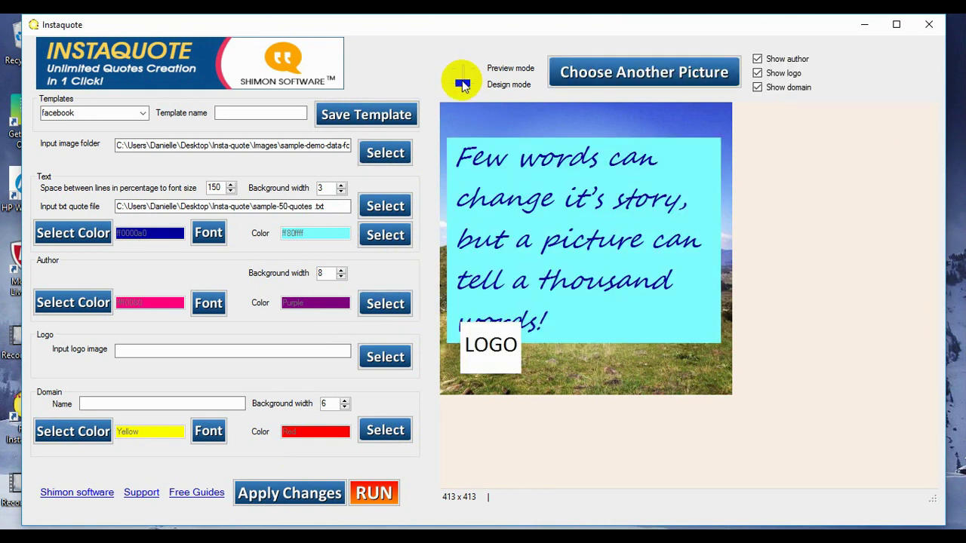
{"action": "left_click_drag", "start_coordinate": [556, 264], "coordinate": [552, 352]}
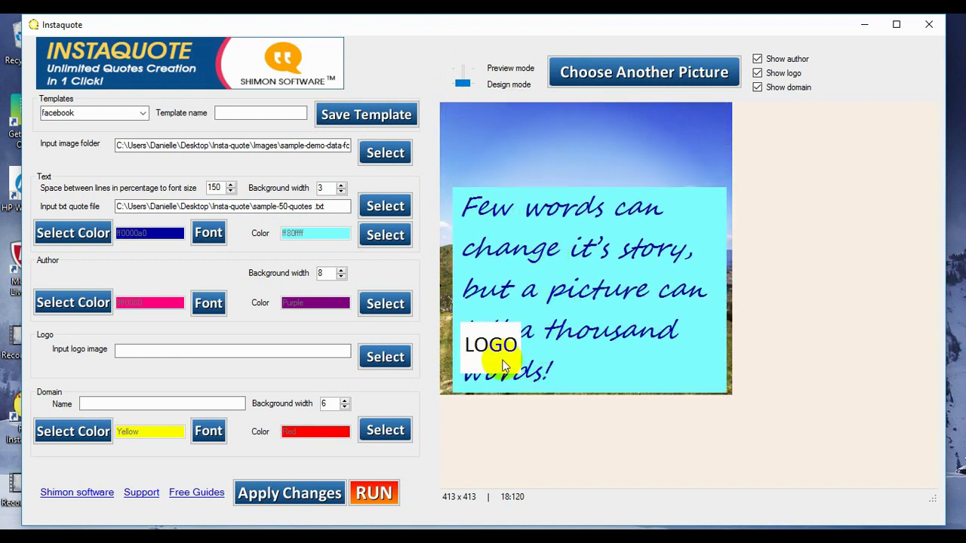
{"action": "left_click_drag", "start_coordinate": [504, 366], "coordinate": [531, 310]}
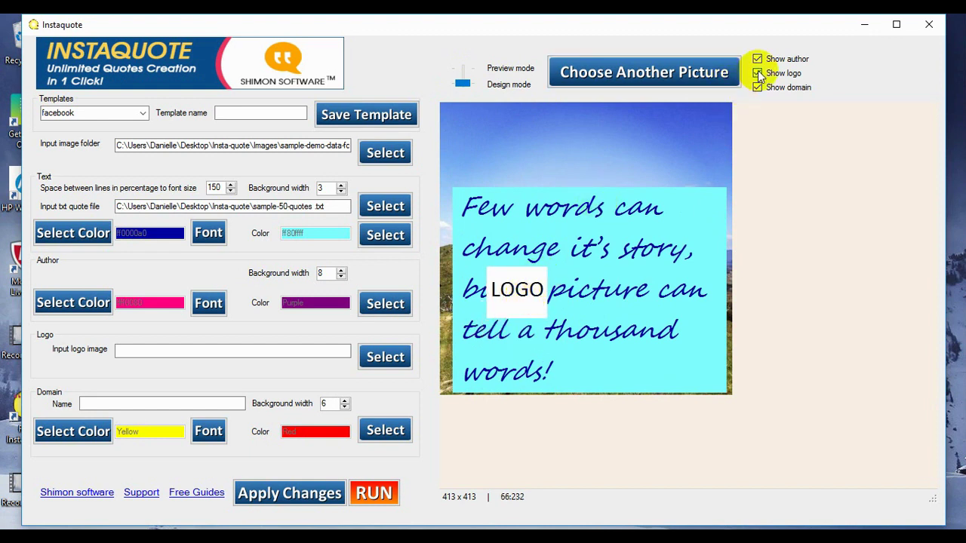
{"action": "left_click", "coordinate": [758, 73]}
{"action": "left_click_drag", "start_coordinate": [539, 237], "coordinate": [553, 129]}
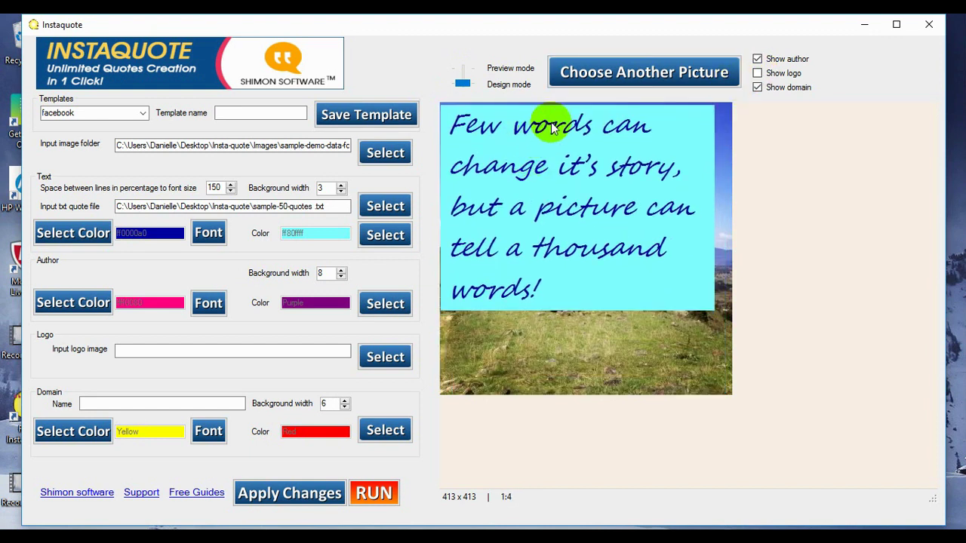
- Reconfirm the quote font, apply the changes, and move Some Author down and right
{"action": "left_click", "coordinate": [209, 234]}
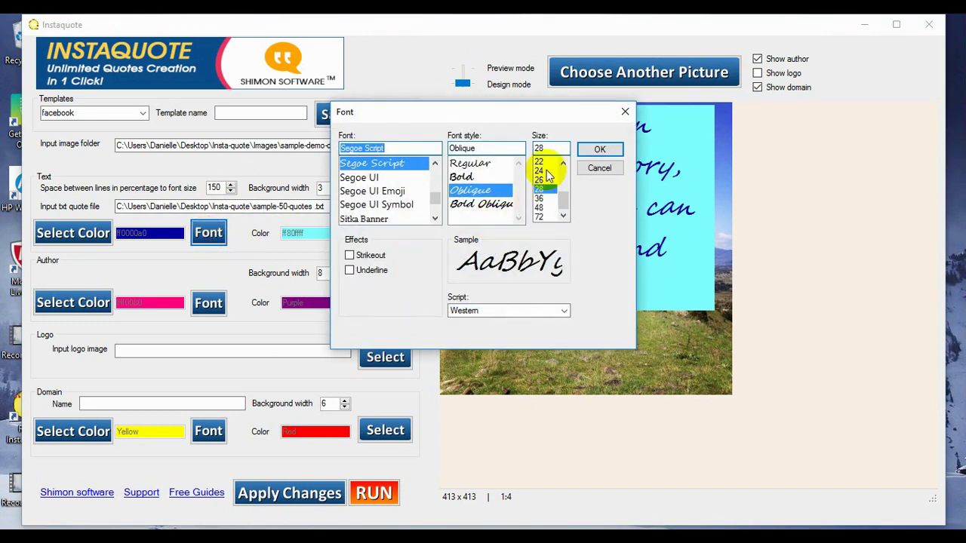
{"action": "left_click", "coordinate": [599, 149]}
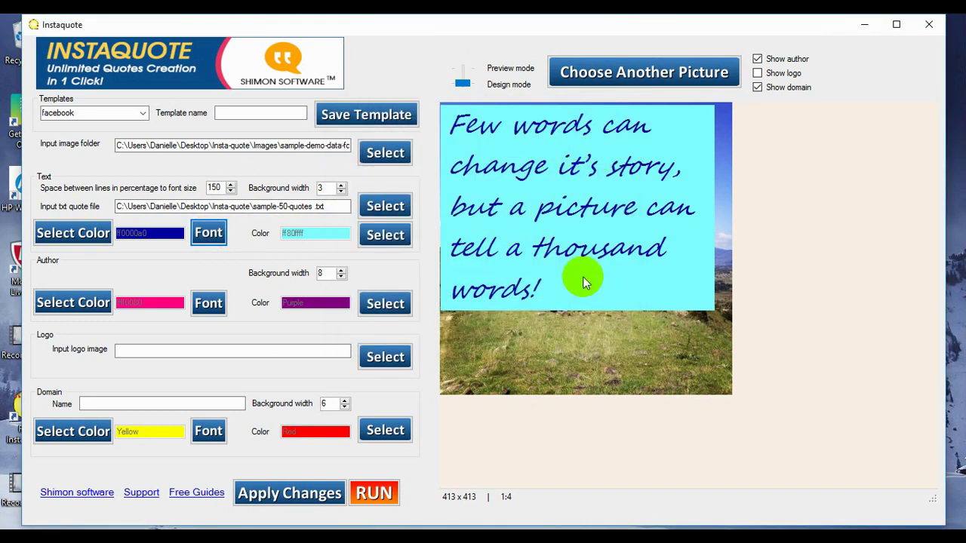
{"action": "left_click", "coordinate": [308, 492]}
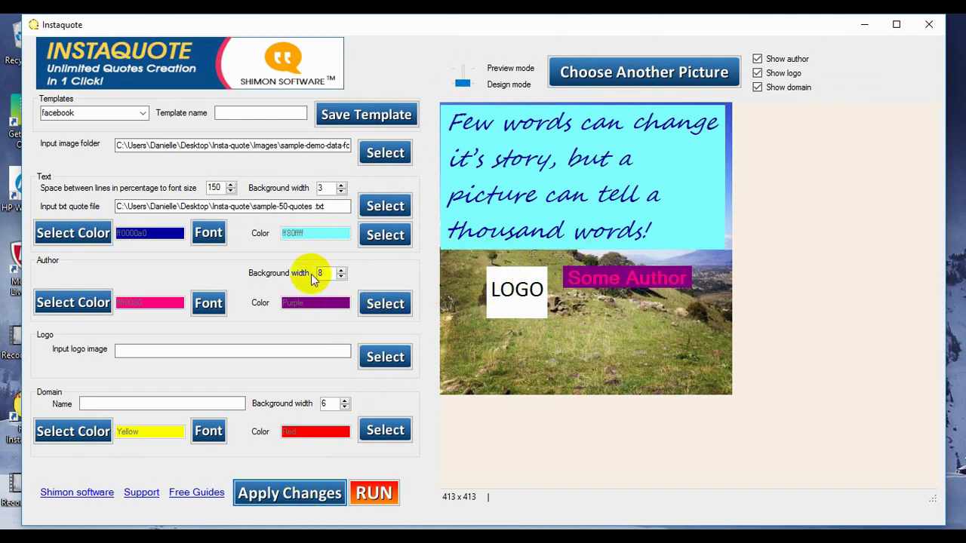
{"action": "left_click_drag", "start_coordinate": [619, 282], "coordinate": [635, 312]}
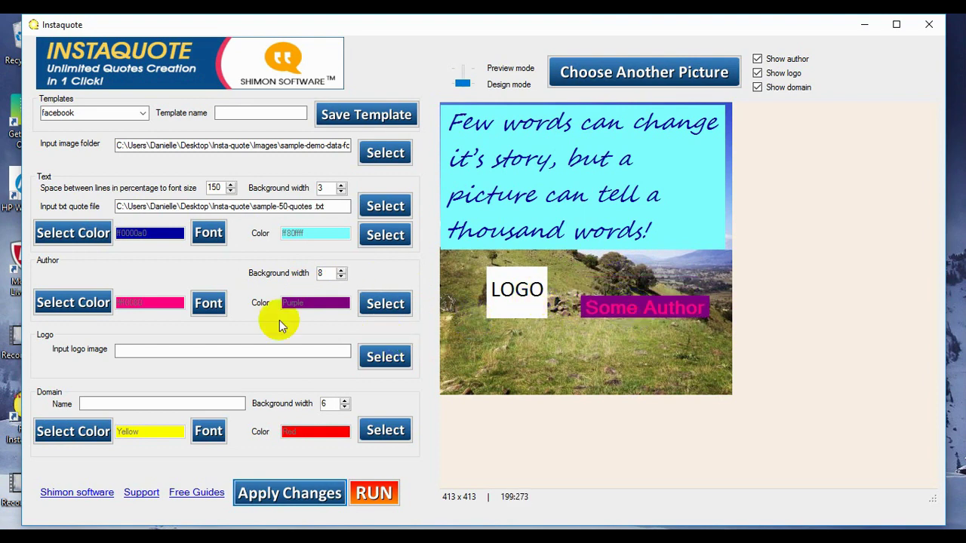
- Set the author font to AR ESSENCE Bold, size 16, apply it, and move Some Author up and right
{"action": "left_click", "coordinate": [210, 302]}
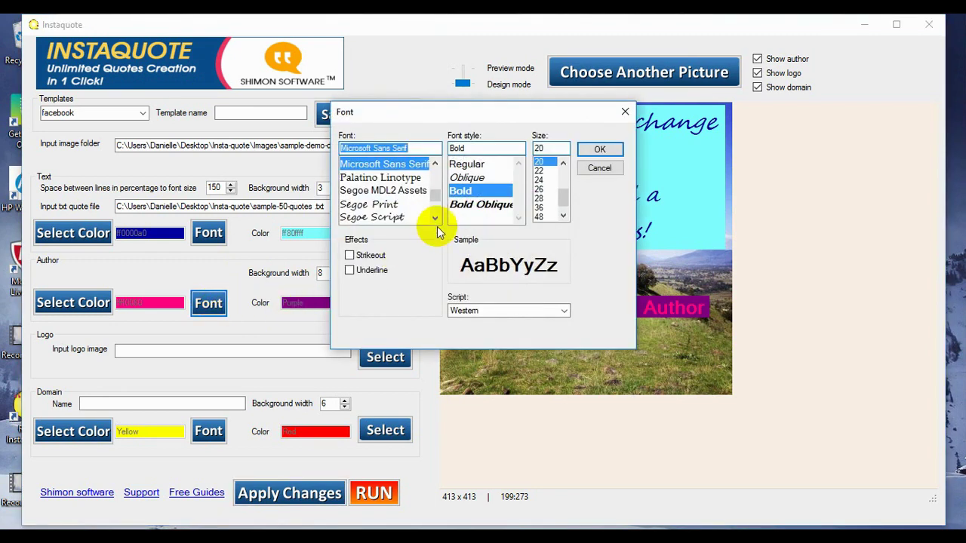
{"action": "left_click_drag", "start_coordinate": [435, 192], "coordinate": [435, 208]}
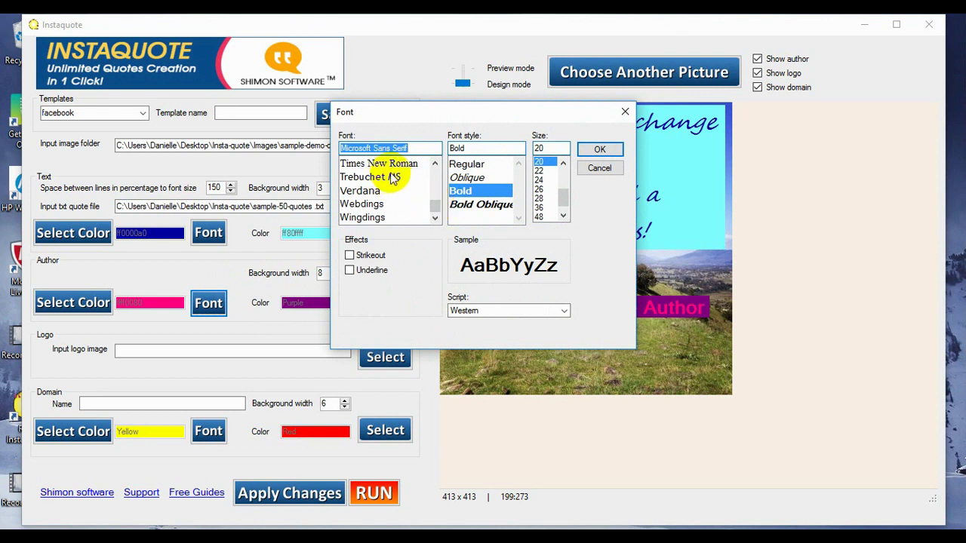
{"action": "left_click_drag", "start_coordinate": [435, 205], "coordinate": [438, 183]}
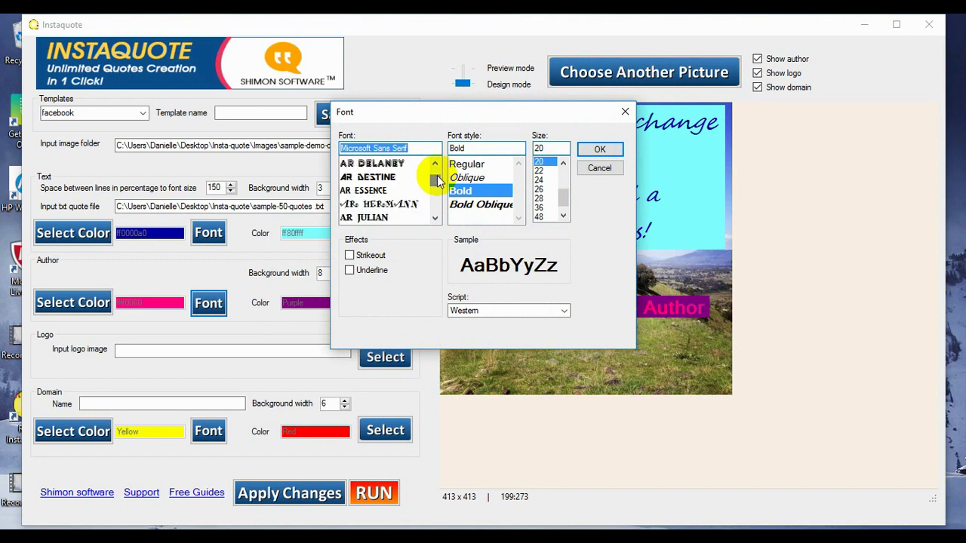
{"action": "left_click", "coordinate": [365, 193]}
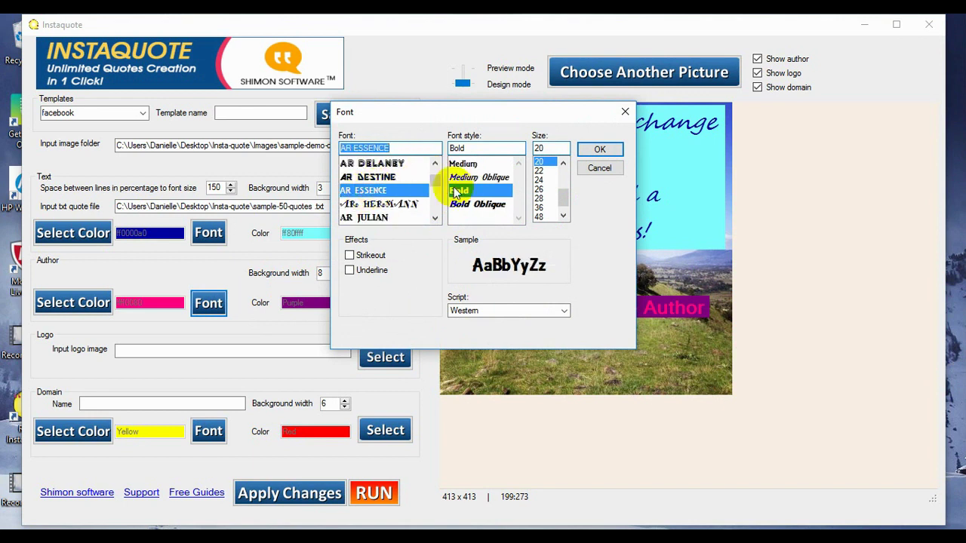
{"action": "left_click", "coordinate": [563, 163]}
{"action": "left_click", "coordinate": [563, 163]}
{"action": "left_click", "coordinate": [563, 163]}
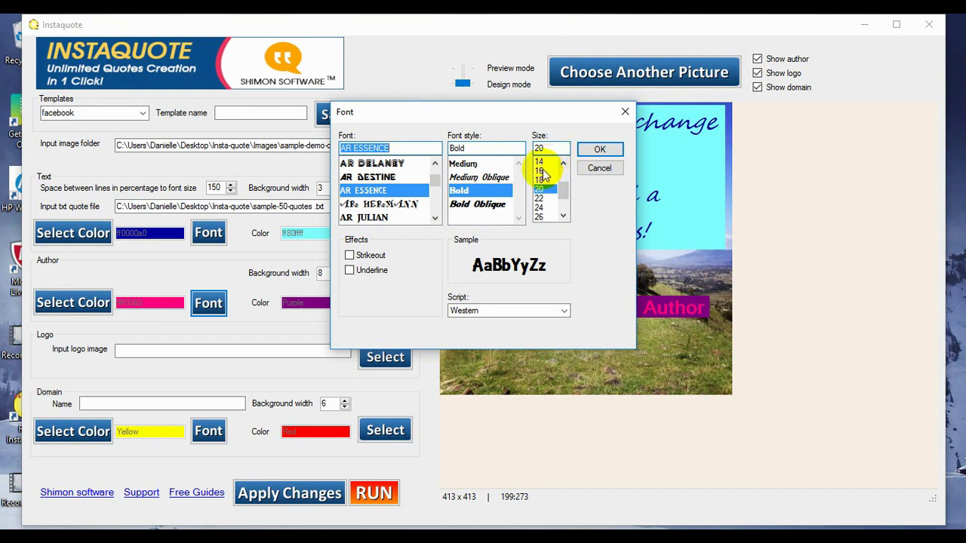
{"action": "left_click", "coordinate": [539, 171]}
{"action": "left_click", "coordinate": [599, 150]}
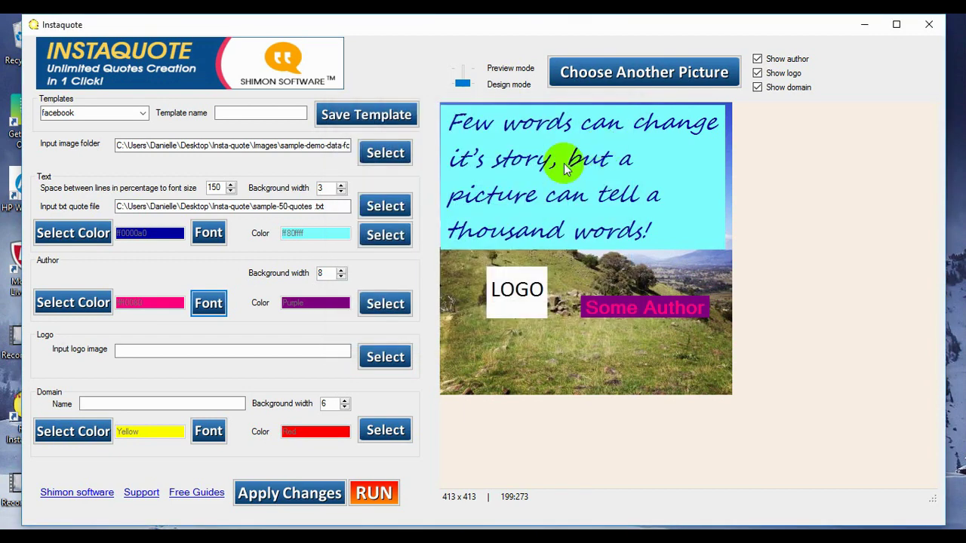
{"action": "left_click", "coordinate": [276, 492]}
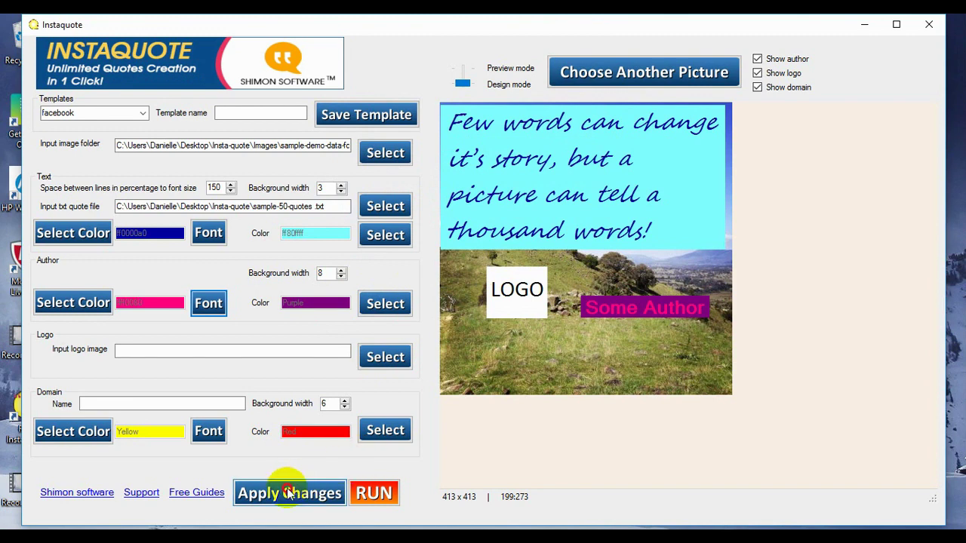
{"action": "left_click_drag", "start_coordinate": [618, 303], "coordinate": [654, 285]}
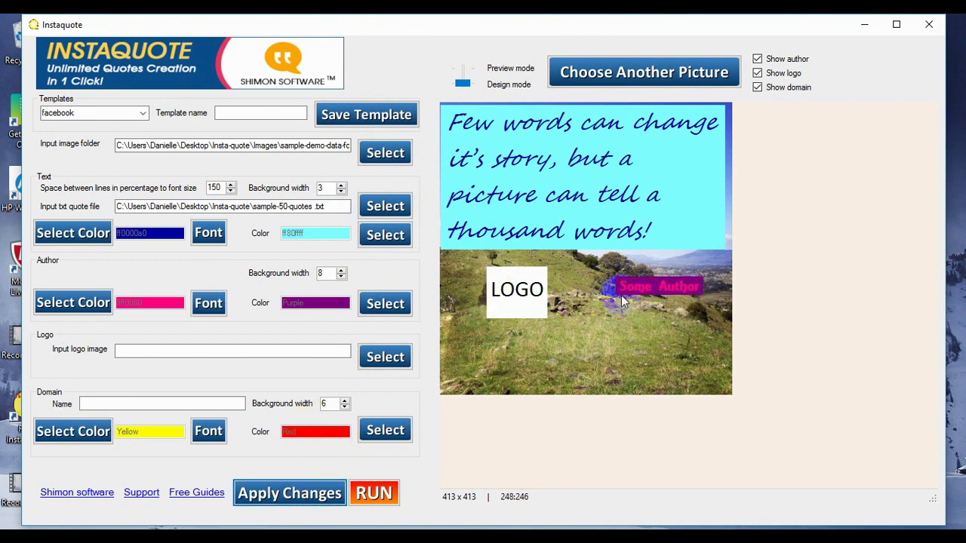
- In Preview mode, save the current design as a template named favourites3
{"action": "left_click", "coordinate": [463, 83]}
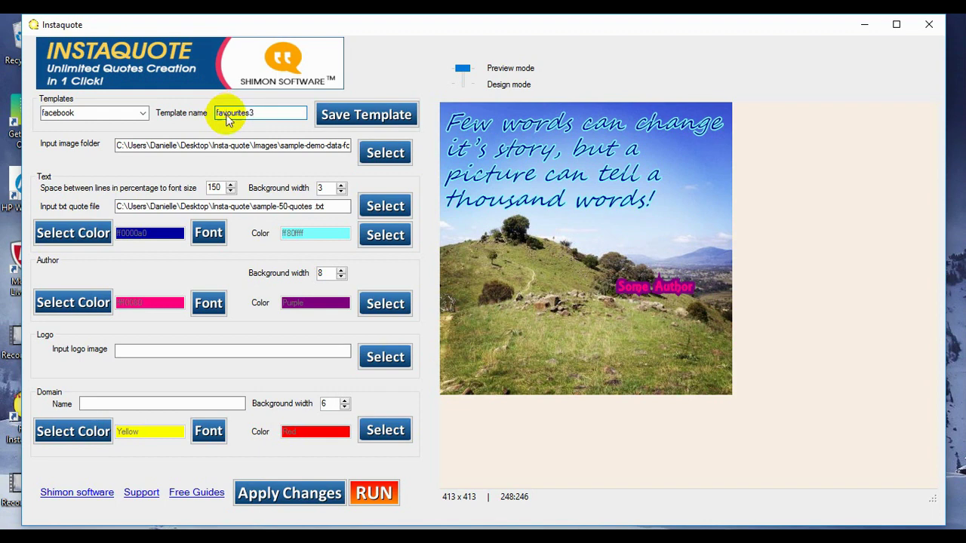
{"action": "left_click", "coordinate": [357, 116]}
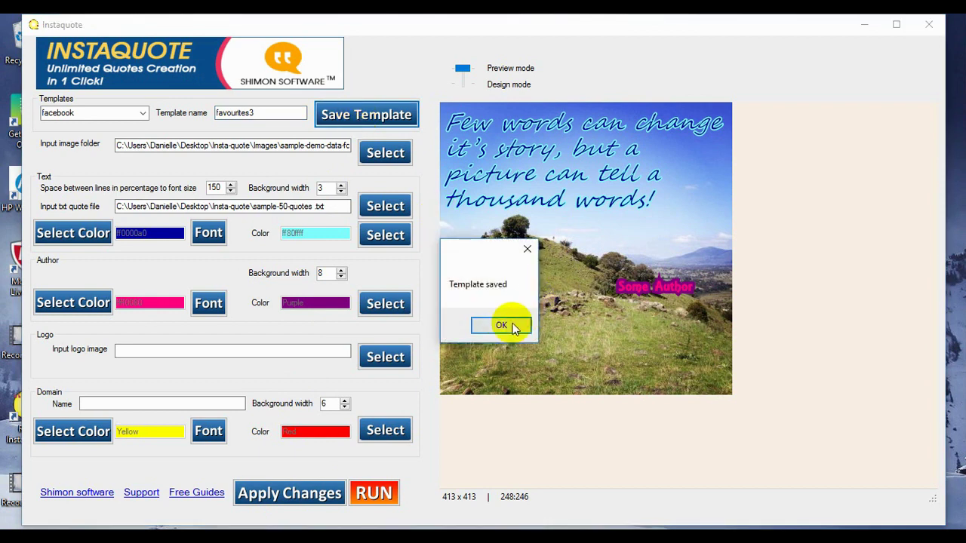
{"action": "left_click", "coordinate": [501, 325]}
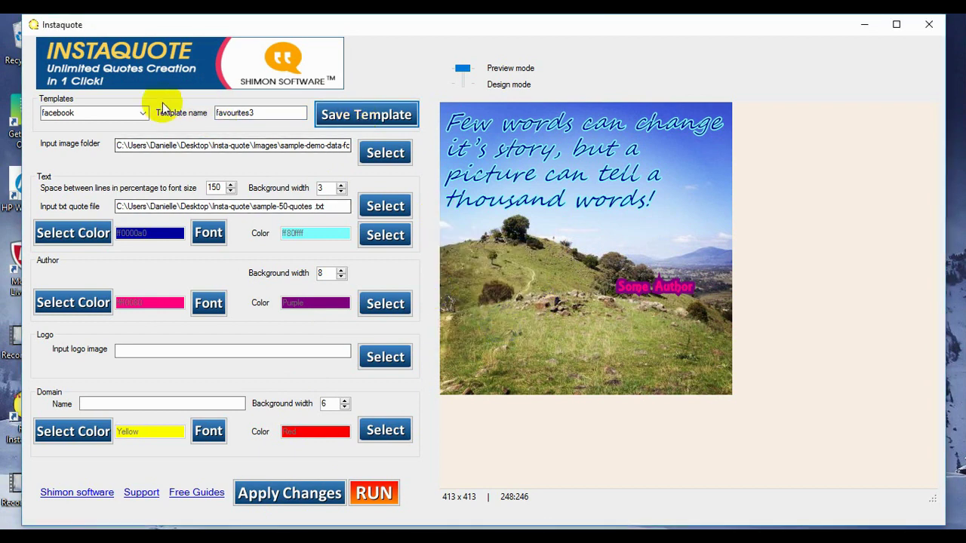
- Load the facebook3 template and apply it to the picture
{"action": "left_click", "coordinate": [143, 113]}
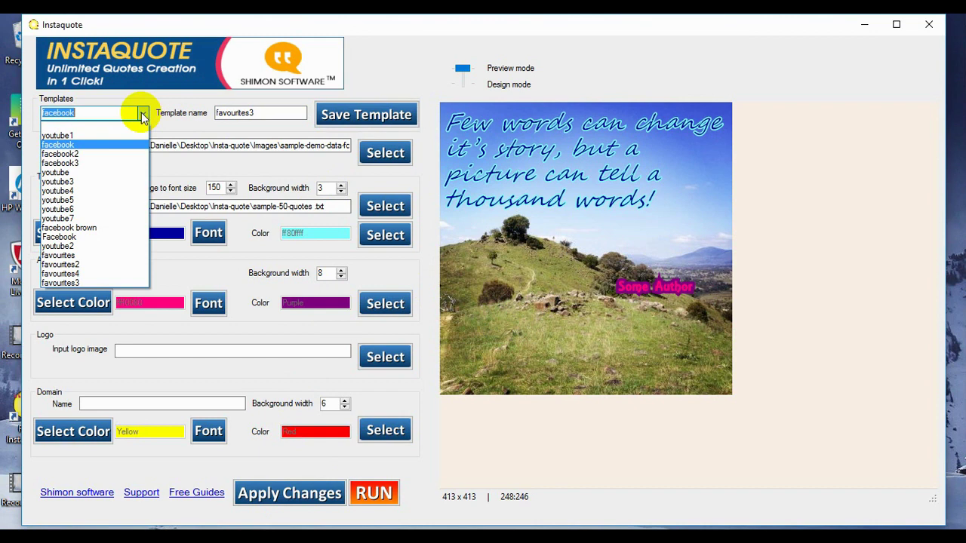
{"action": "left_click", "coordinate": [80, 161]}
{"action": "left_click", "coordinate": [286, 494]}
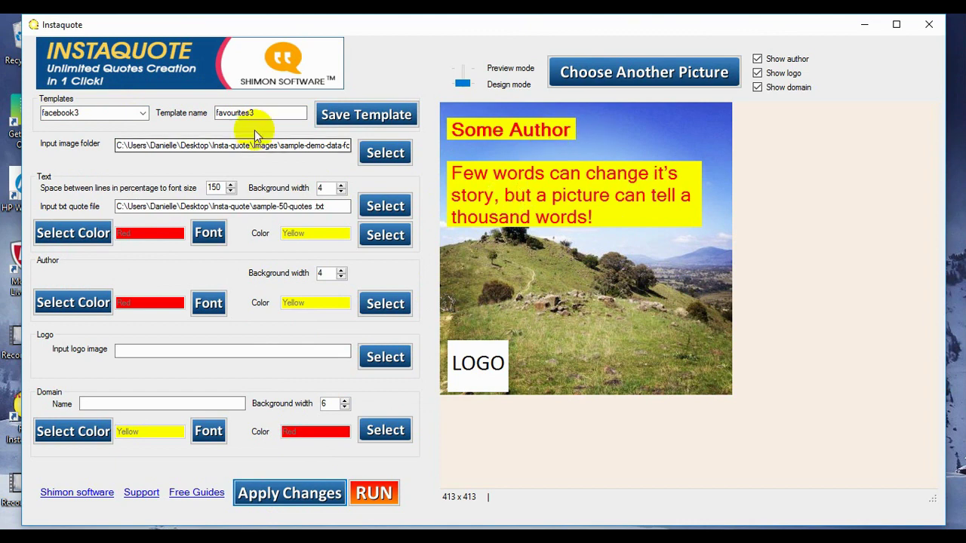
- Load and apply favourites3, restoring the blue script quote on aqua with the pink author
{"action": "left_click", "coordinate": [142, 114]}
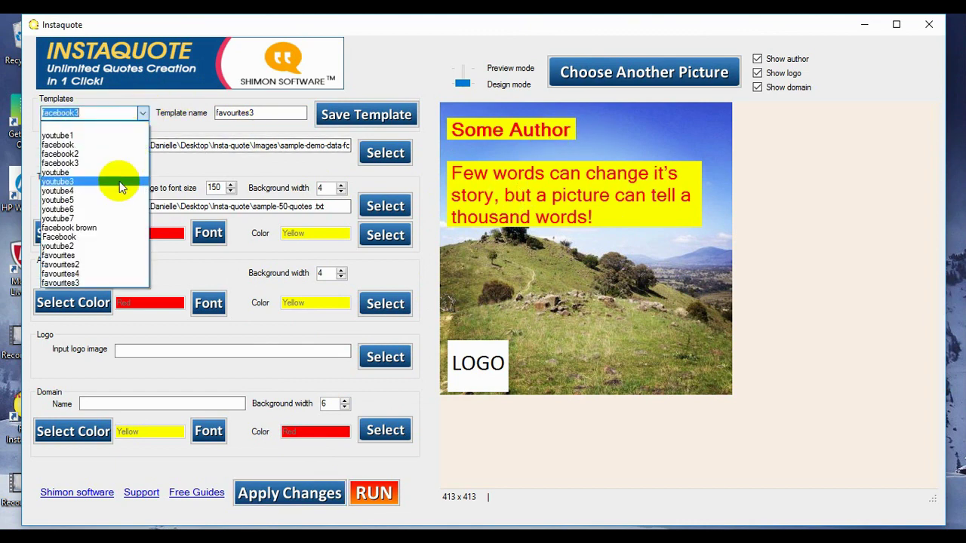
{"action": "left_click", "coordinate": [75, 280]}
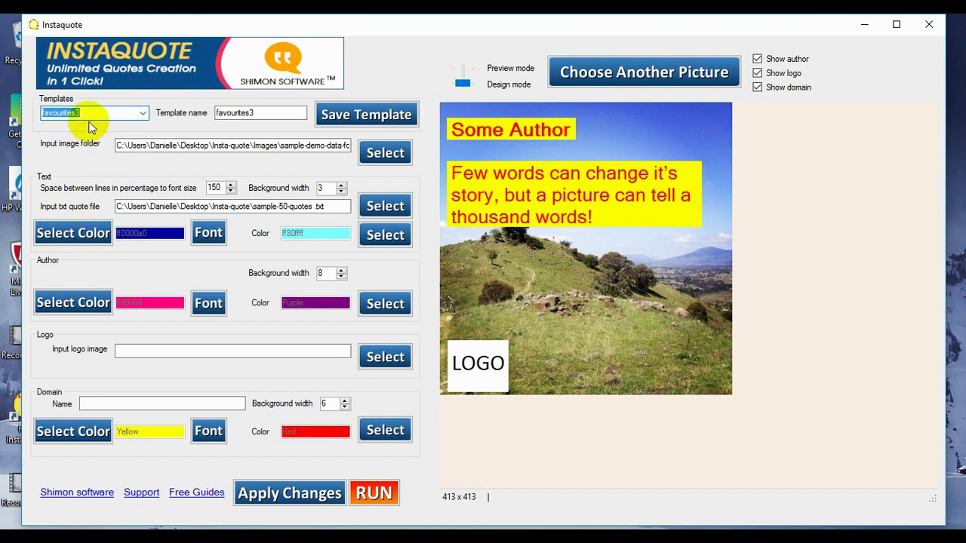
{"action": "left_click", "coordinate": [292, 495]}
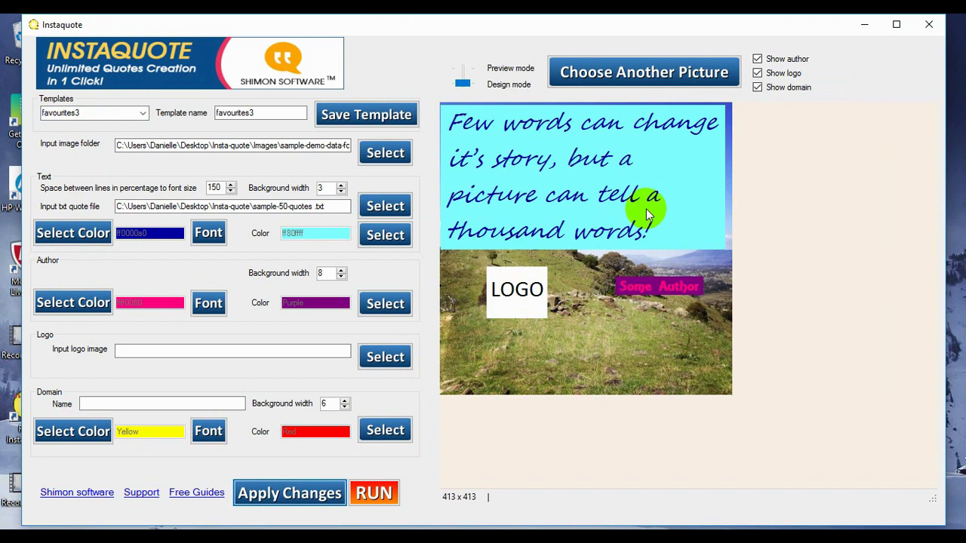